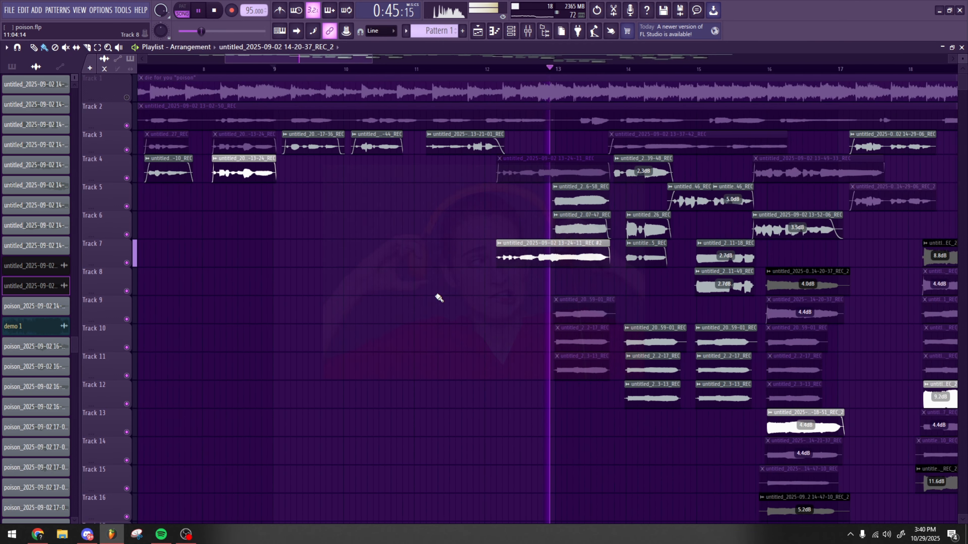
# Step: Stop playback and enable the effects on mixer tracks 3 through 18, leaving the mixer closed
pyautogui.press('space')
pyautogui.press('F9')
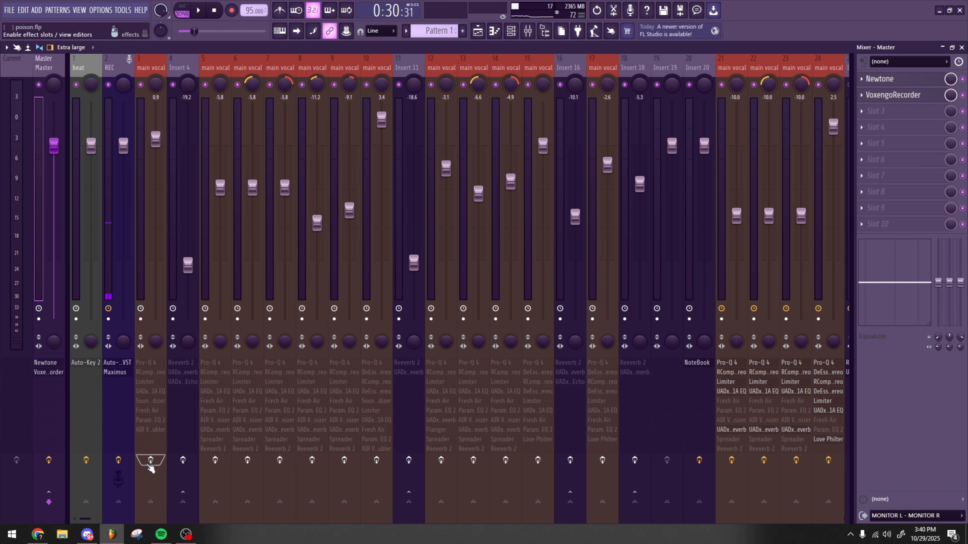
pyautogui.moveTo(150, 469); pyautogui.dragTo(636, 462)
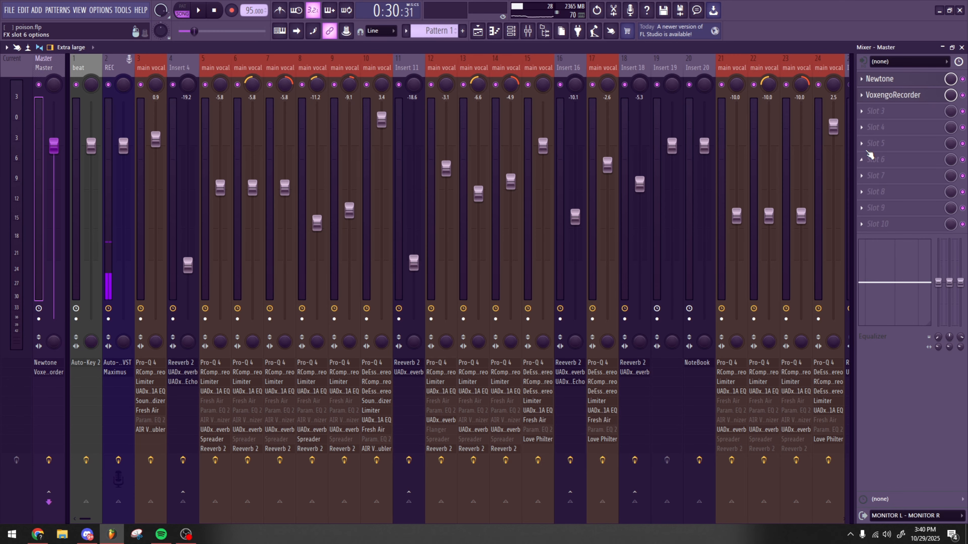
pyautogui.click(960, 49)
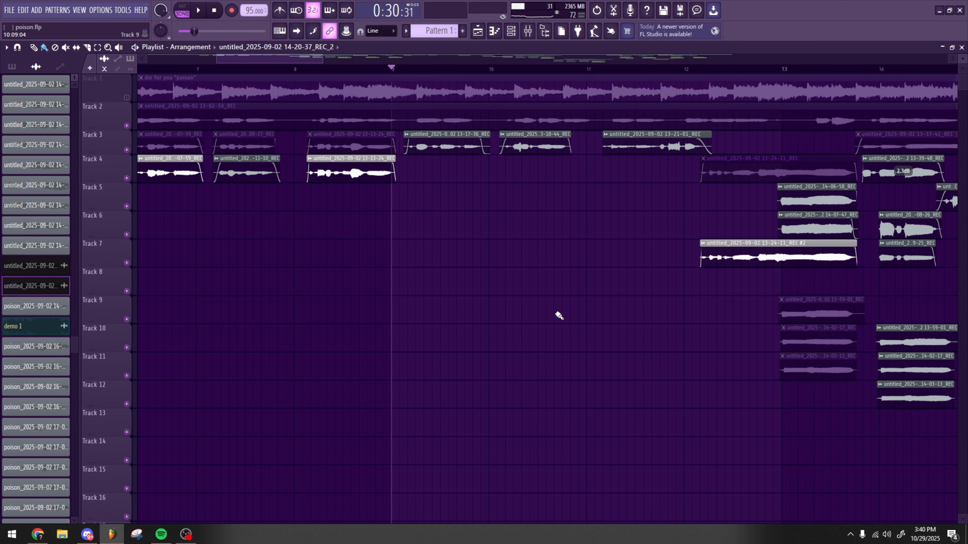
# Step: Play the processed vocals from the playhead near bar 9 with the beat muted, following the vocal clips in the playlist
pyautogui.scroll(3, 484, 290)
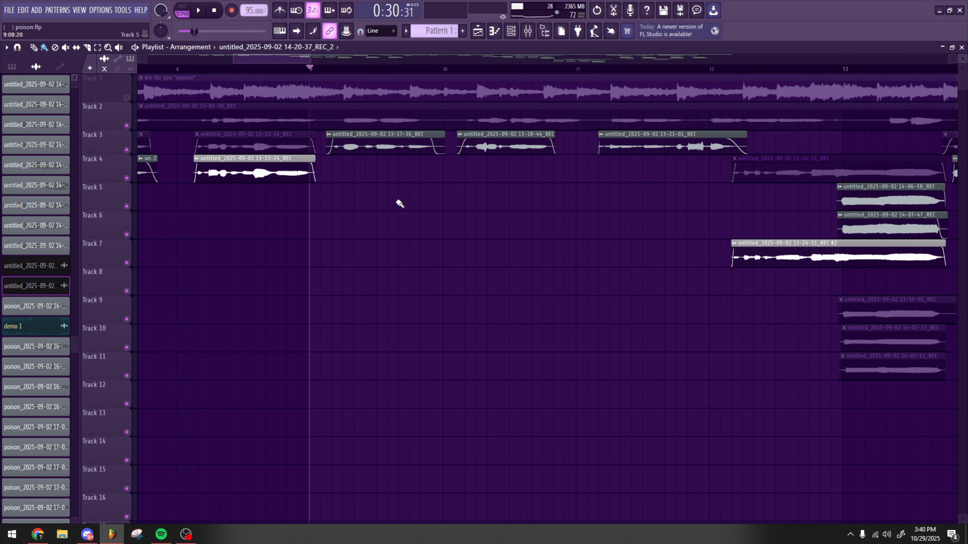
pyautogui.scroll(2, 393, 197)
pyautogui.scroll(-4, 530, 263)
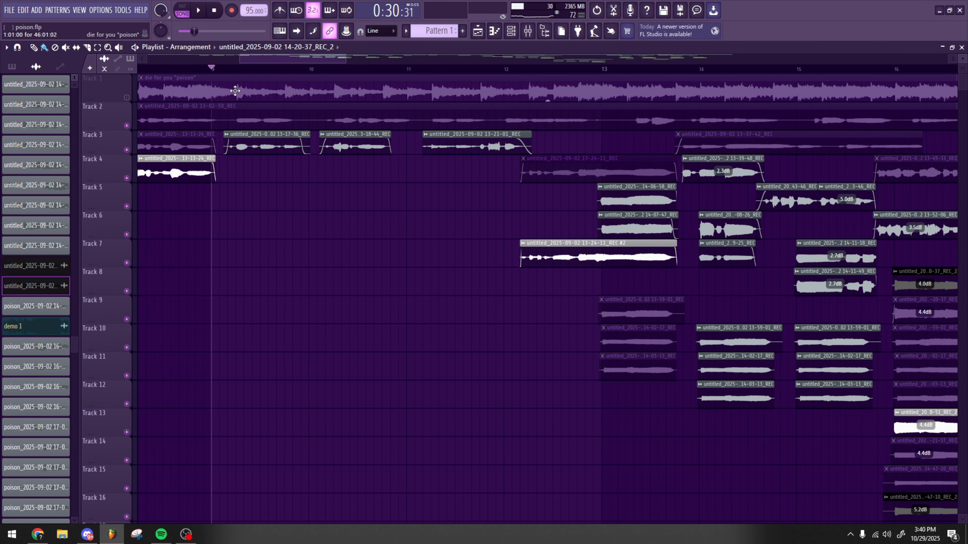
pyautogui.press('space')
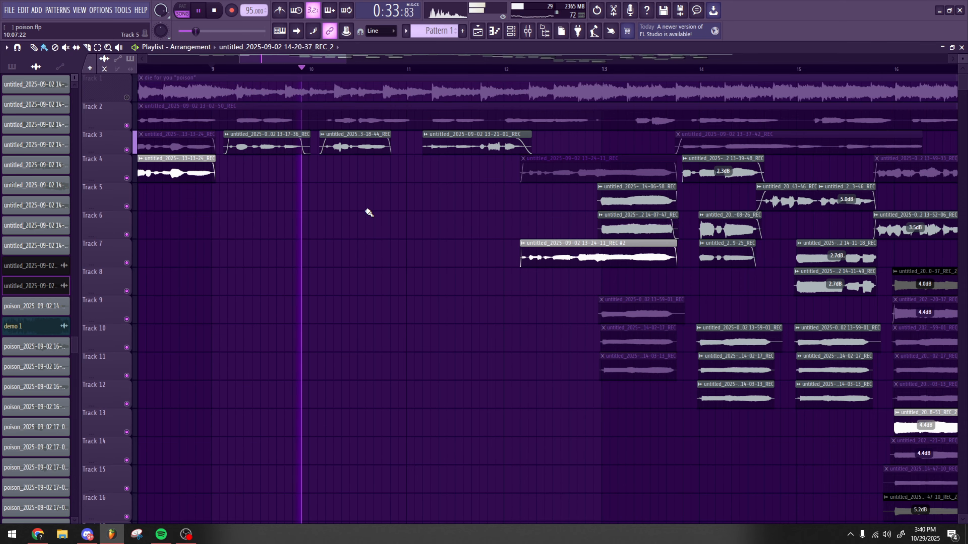
pyautogui.scroll(1, 356, 249)
pyautogui.scroll(3, 357, 247)
pyautogui.scroll(-4, 358, 244)
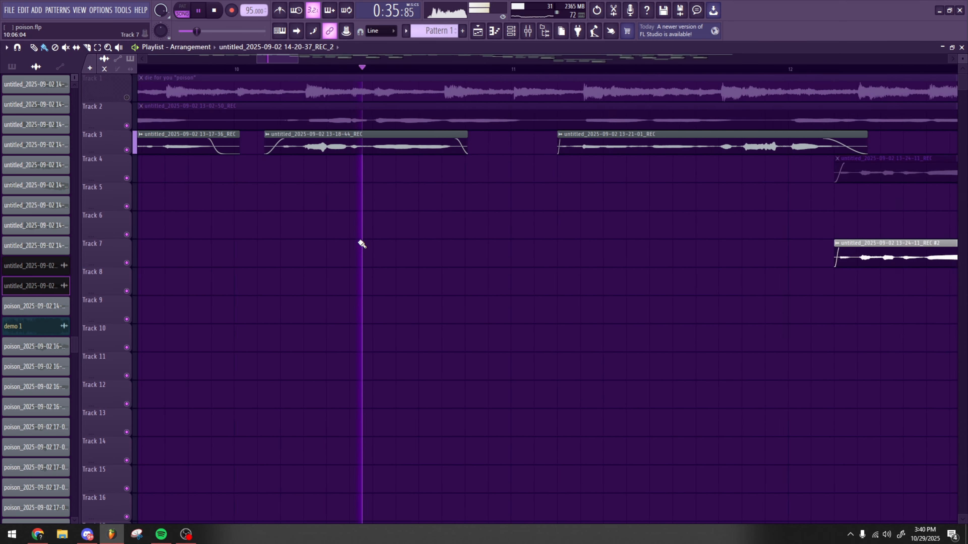
pyautogui.scroll(3, 381, 250)
pyautogui.scroll(1, 391, 252)
pyautogui.scroll(-4, 391, 253)
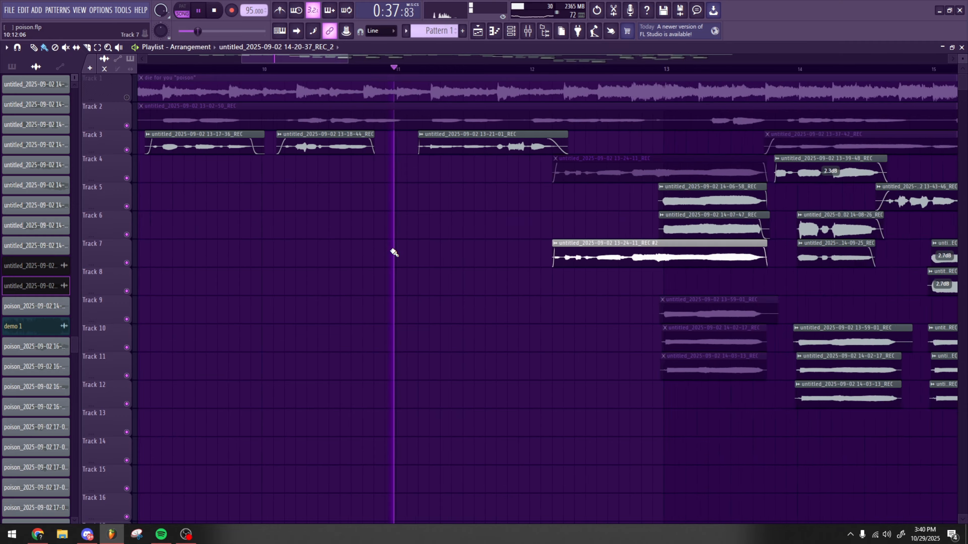
pyautogui.scroll(5, 414, 260)
pyautogui.scroll(-3, 416, 261)
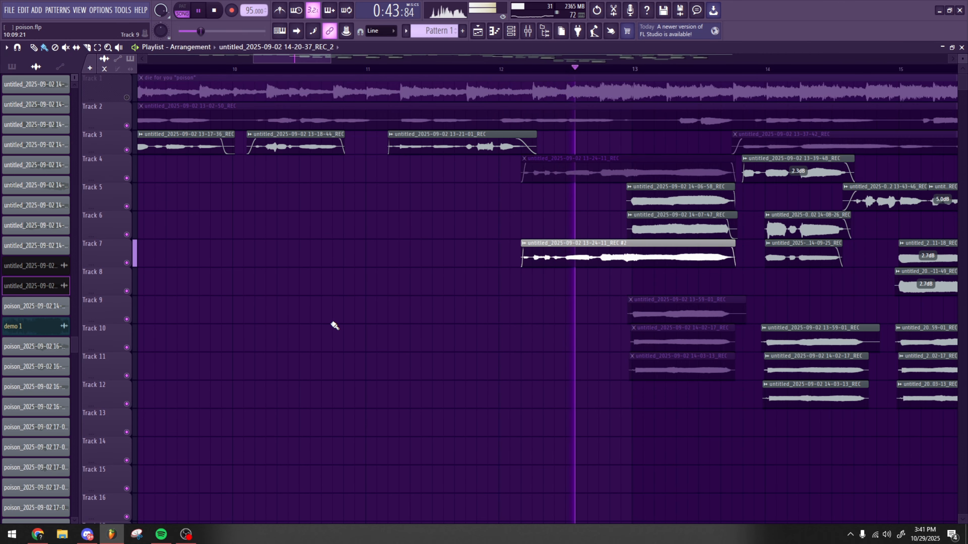
pyautogui.scroll(-3, 366, 335)
pyautogui.scroll(3, 530, 407)
pyautogui.scroll(2, 529, 407)
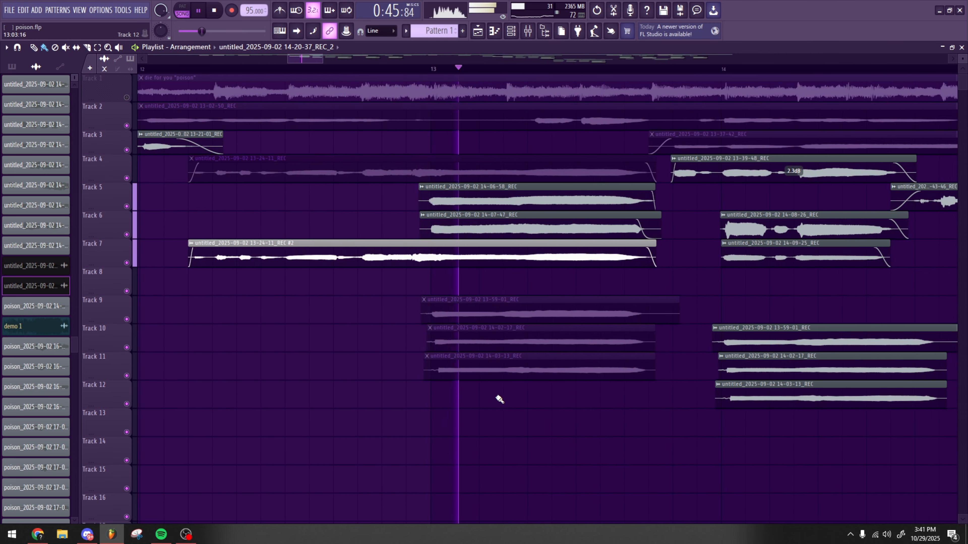
pyautogui.scroll(1, 470, 395)
pyautogui.scroll(-3, 465, 395)
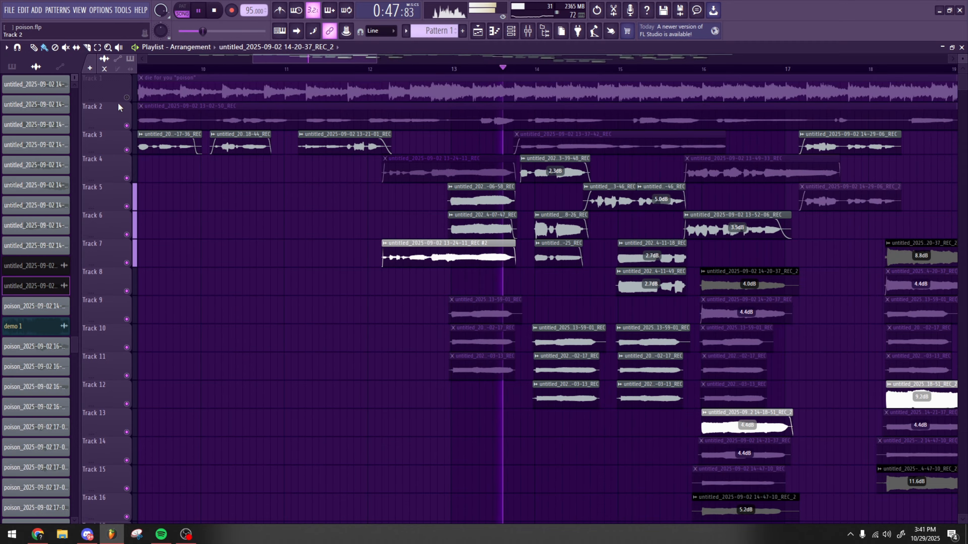
# Step: Unmute the beat on Track 1, listen to it together with the vocals, and stop playback
pyautogui.click(127, 98)
pyautogui.scroll(5, 528, 289)
pyautogui.scroll(-5, 460, 283)
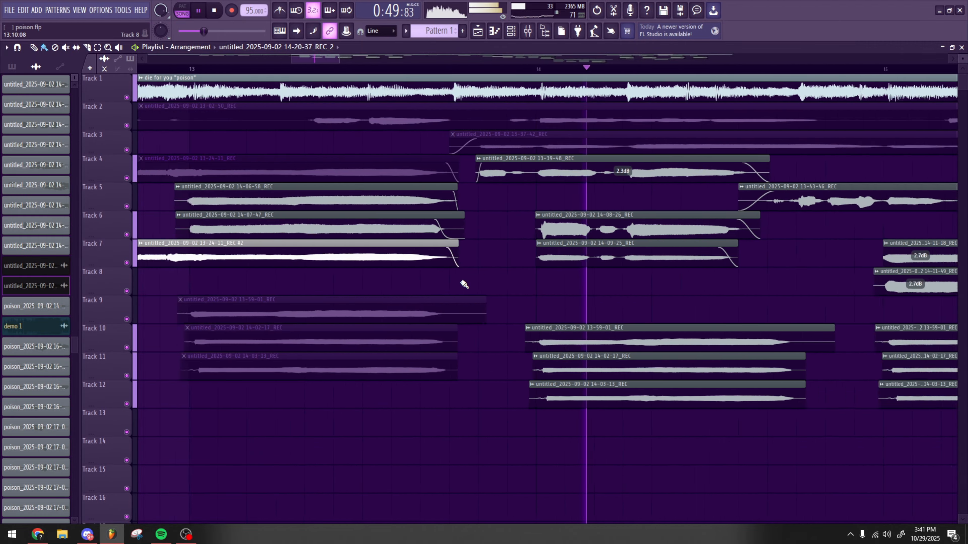
pyautogui.scroll(3, 579, 300)
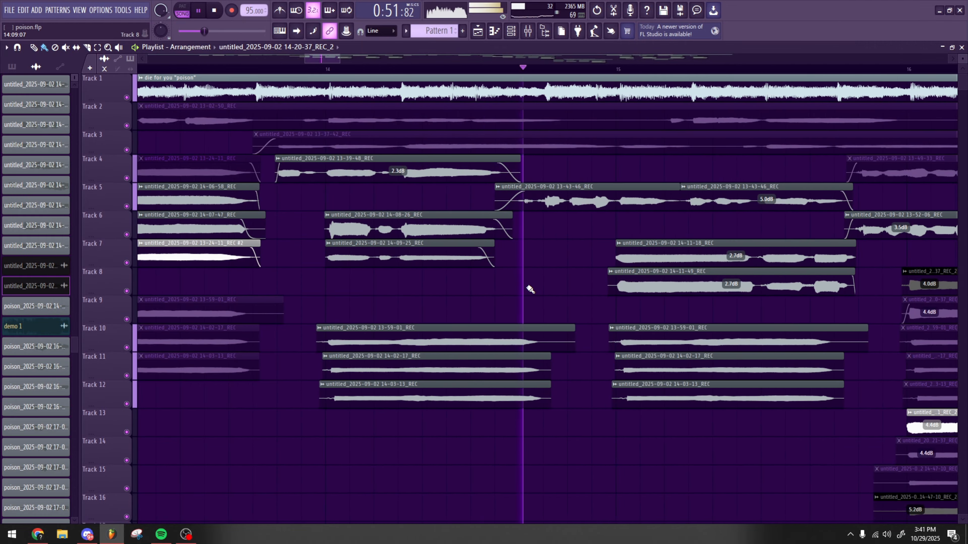
pyautogui.scroll(3, 509, 297)
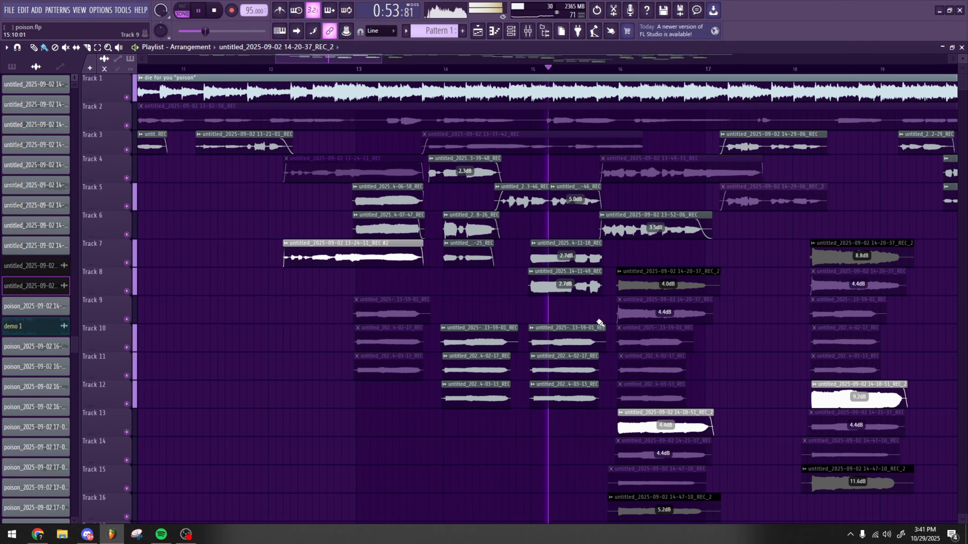
pyautogui.scroll(-4, 552, 319)
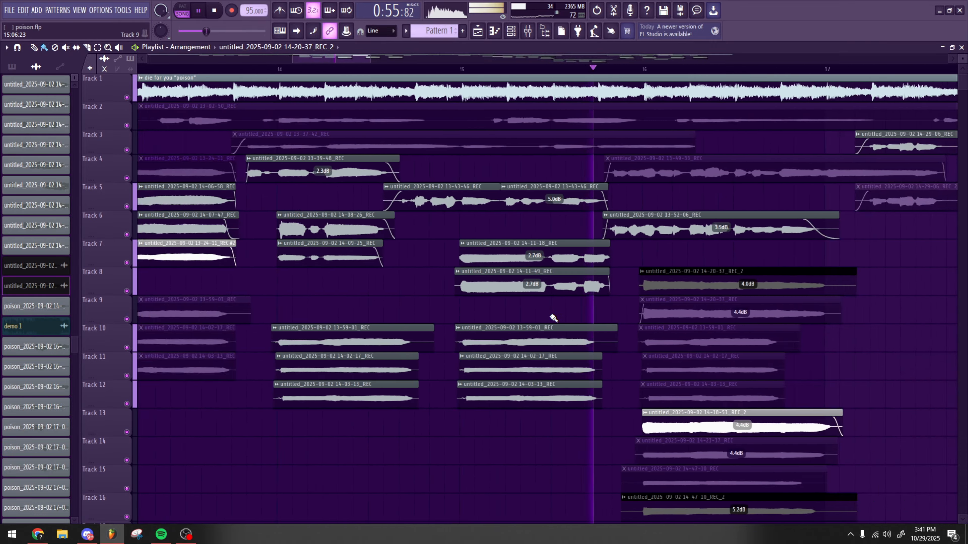
pyautogui.press('space')
# Step: Turn the mixer into a smaller floating window over the playlist and select main vocal track 3
pyautogui.press('F9')
pyautogui.click(951, 47)
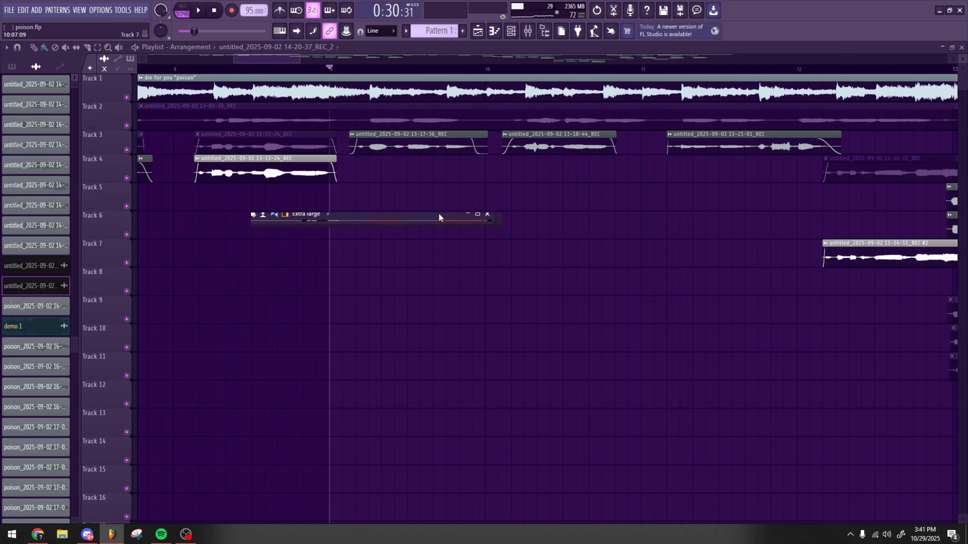
pyautogui.moveTo(478, 219); pyautogui.dragTo(511, 274)
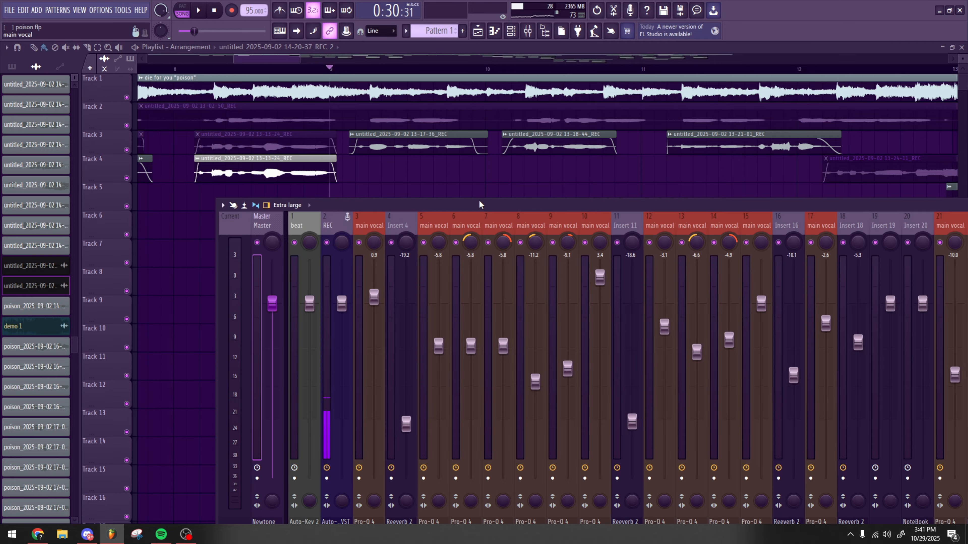
pyautogui.moveTo(479, 204); pyautogui.dragTo(207, 136)
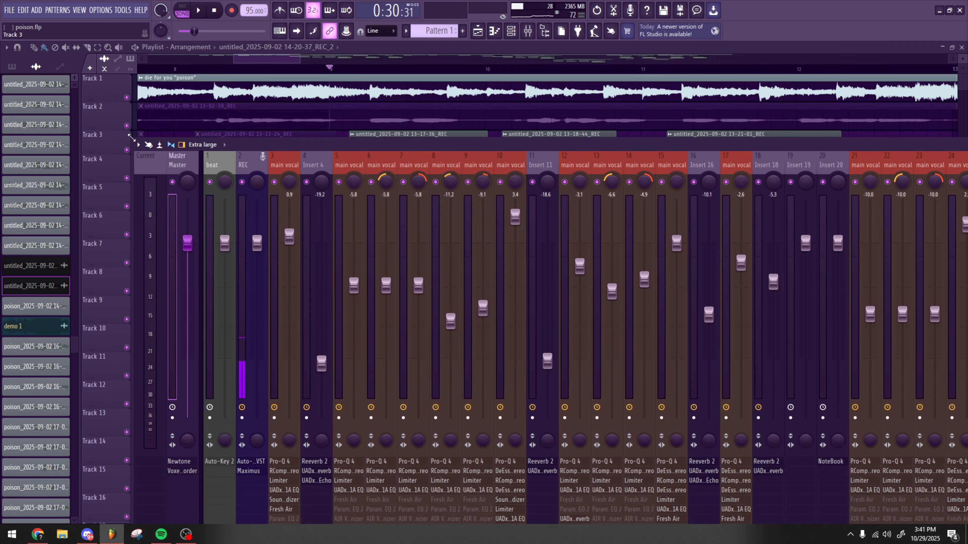
pyautogui.moveTo(132, 138); pyautogui.dragTo(463, 317)
pyautogui.moveTo(598, 324); pyautogui.dragTo(307, 174)
pyautogui.click(325, 193)
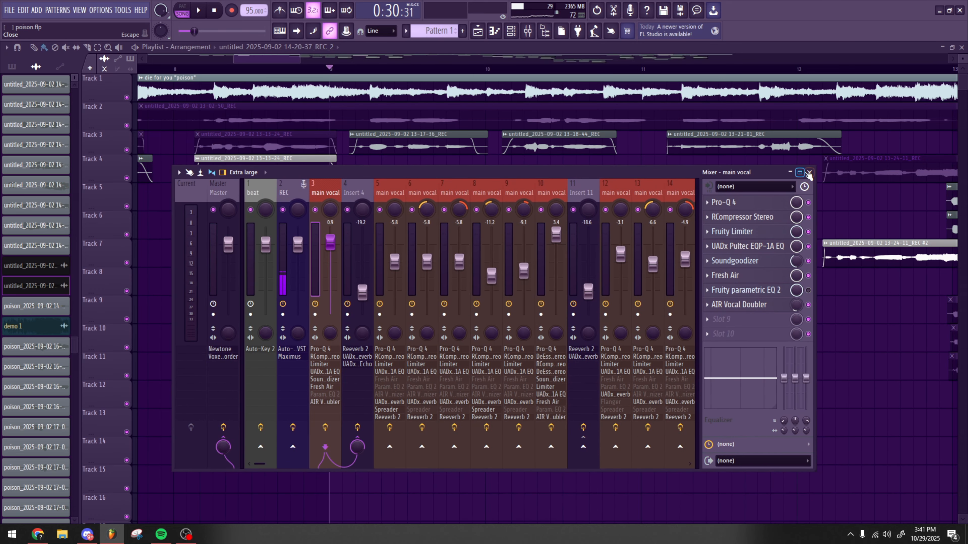
pyautogui.click(808, 173)
pyautogui.scroll(-5, 404, 283)
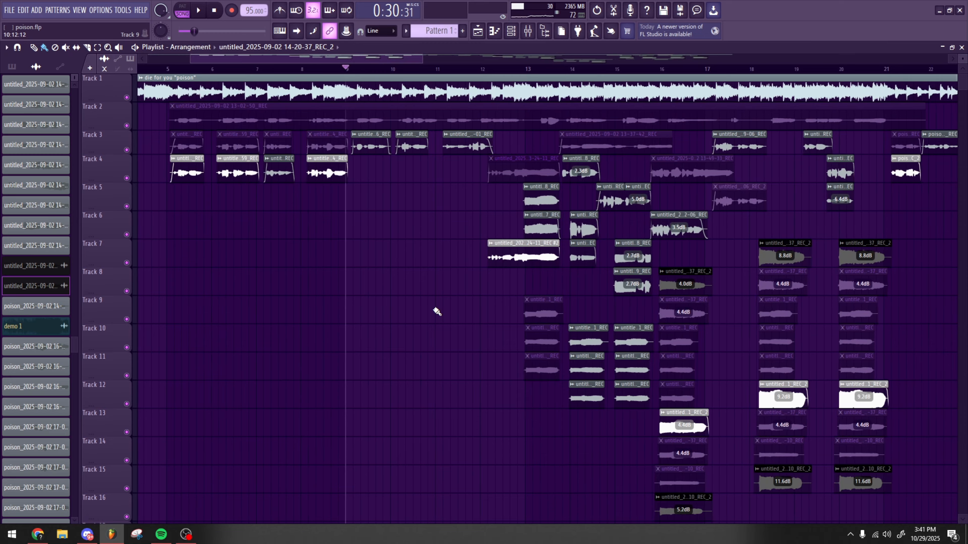
pyautogui.scroll(3, 437, 312)
pyautogui.click(528, 31)
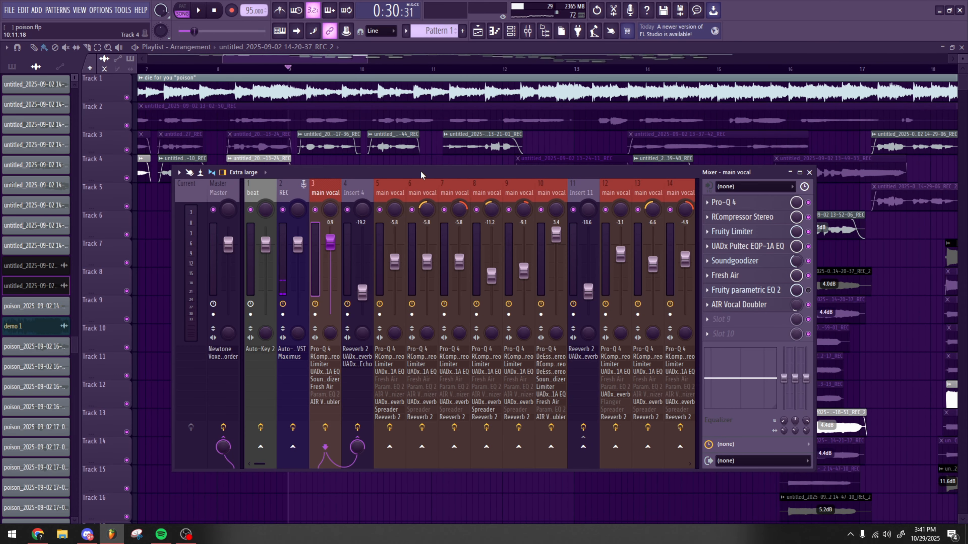
pyautogui.moveTo(421, 175); pyautogui.dragTo(407, 176)
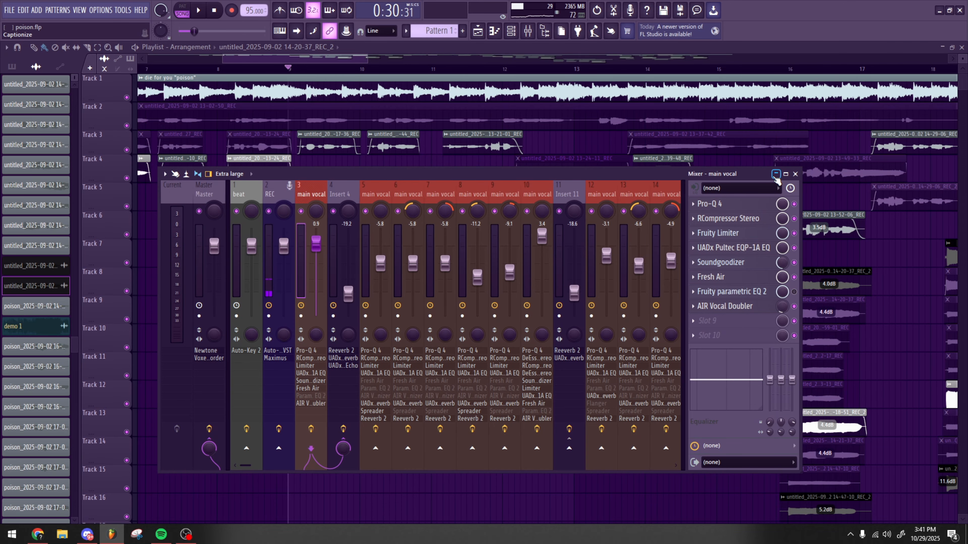
# Step: Open Pro-Q 4 on main vocal track 3, look over its EQ curve, and close the plugin and mixer
pyautogui.click(755, 206)
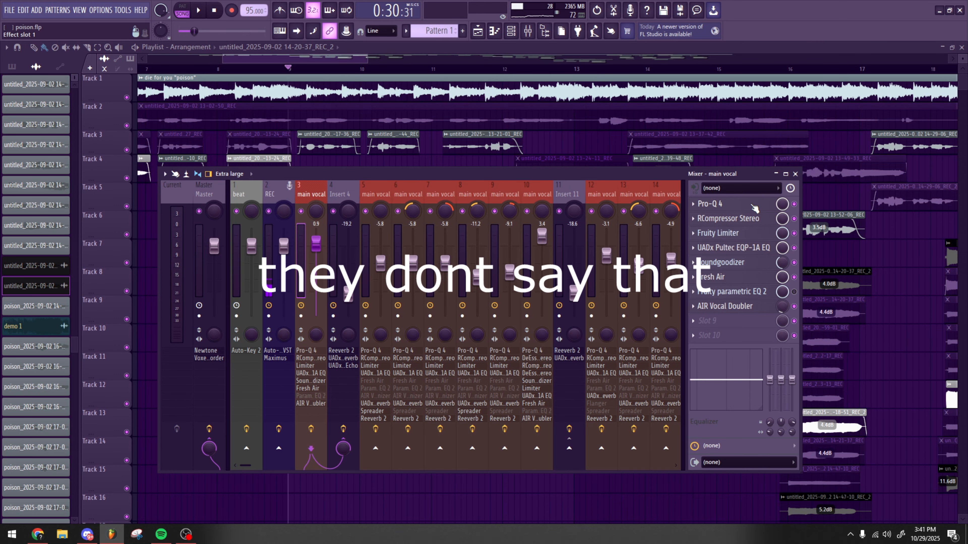
pyautogui.moveTo(496, 144); pyautogui.dragTo(381, 145)
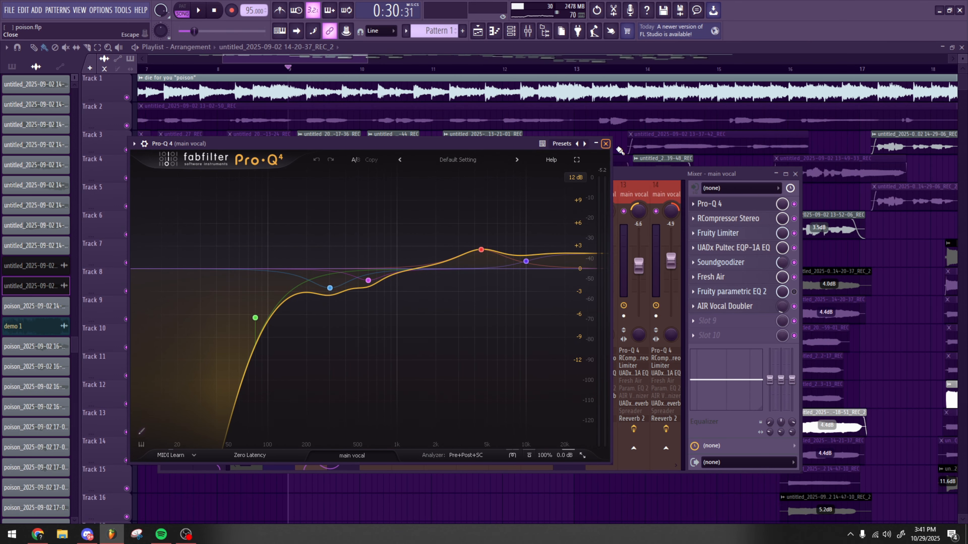
pyautogui.click(605, 144)
pyautogui.click(795, 174)
# Step: Examine the frequency, gain and Q of the individual Pro-Q 4 bands on the main vocal and close the plugin
pyautogui.scroll(4, 287, 218)
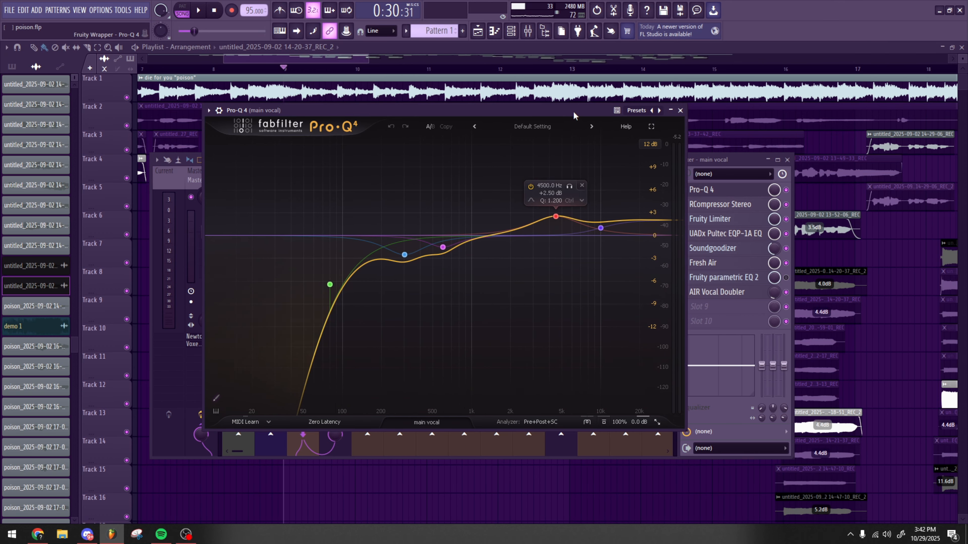
pyautogui.moveTo(573, 111); pyautogui.dragTo(615, 136)
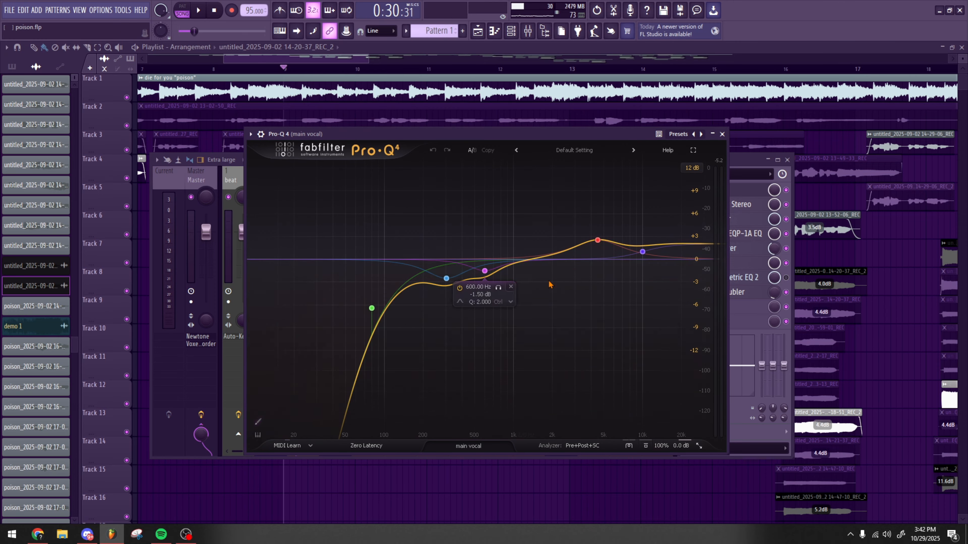
pyautogui.moveTo(597, 136); pyautogui.dragTo(555, 149)
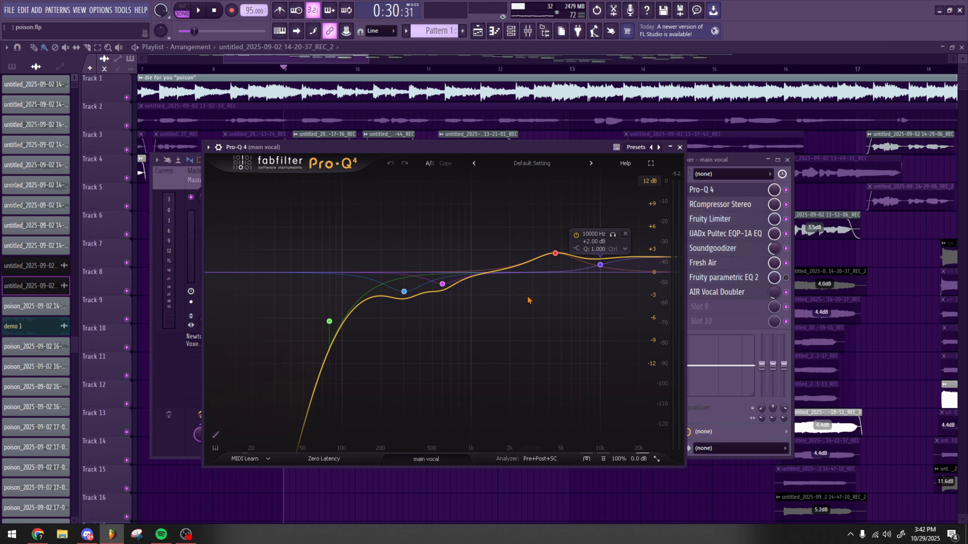
pyautogui.click(679, 147)
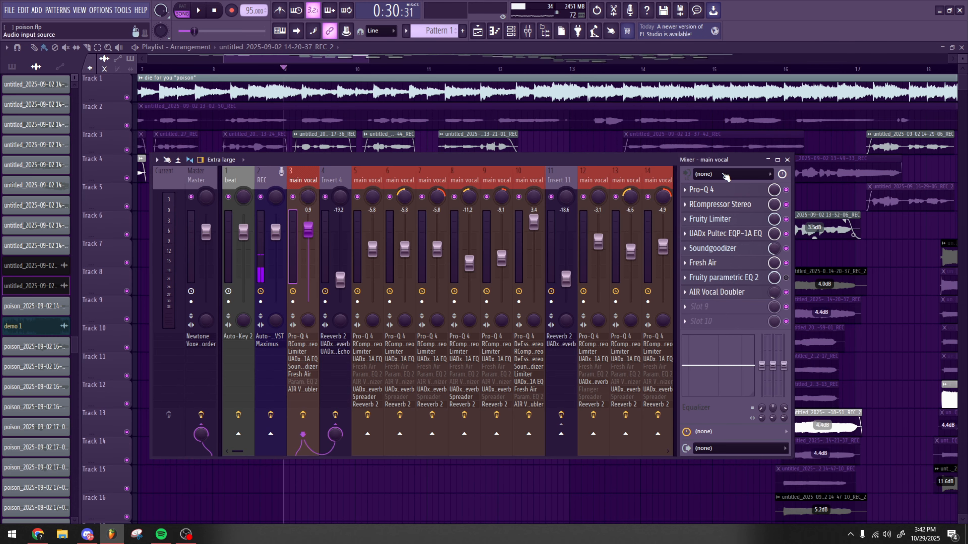
# Step: Bring up the main vocal's Pro-Q 4 from the mixer again, recheck the overall EQ shape, and close it
pyautogui.click(787, 162)
pyautogui.click(528, 31)
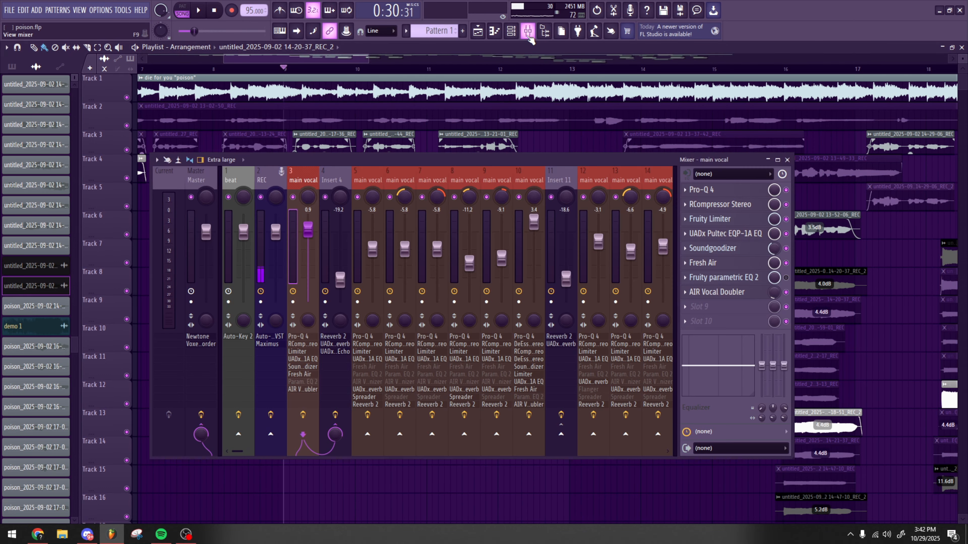
pyautogui.click(711, 195)
pyautogui.moveTo(457, 152); pyautogui.dragTo(360, 147)
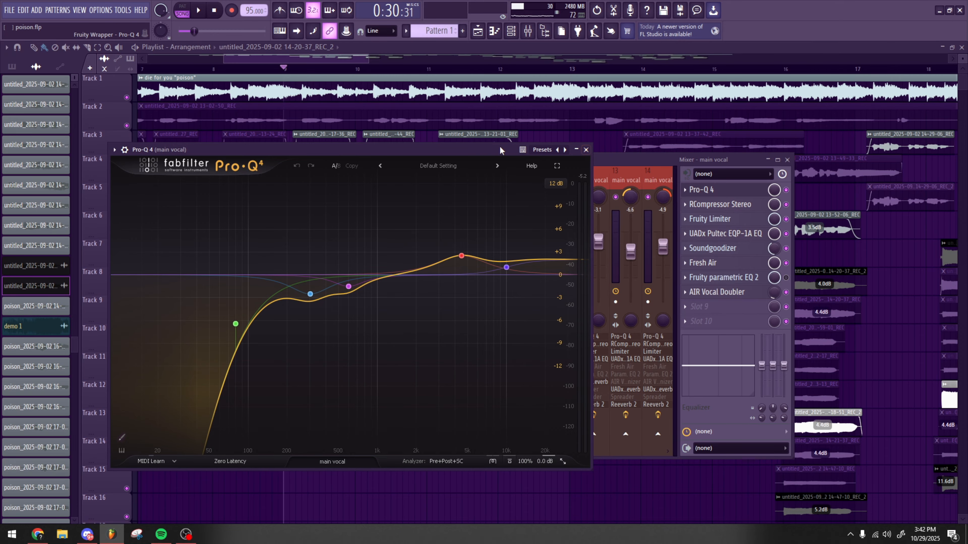
pyautogui.moveTo(499, 147); pyautogui.dragTo(538, 109)
pyautogui.click(624, 111)
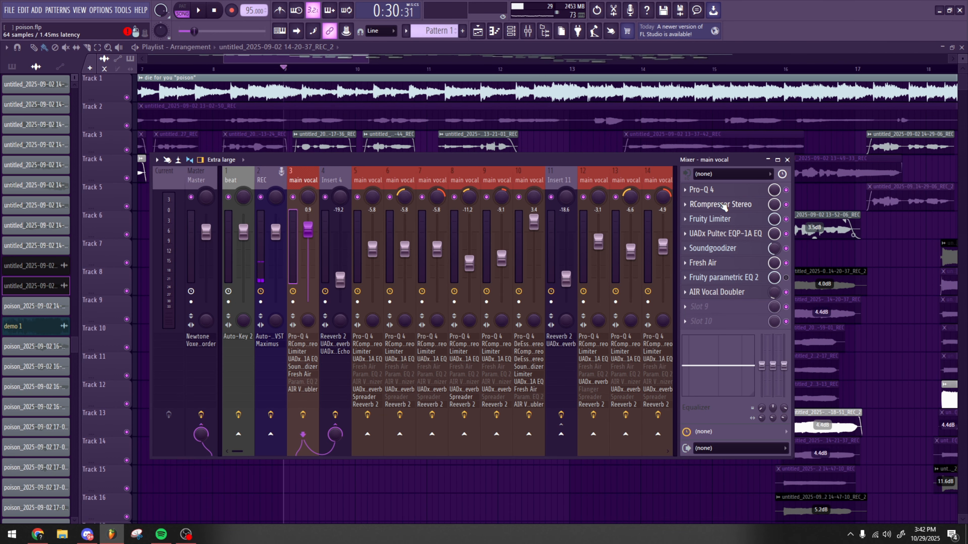
# Step: Open RCompressor Stereo on main vocal track 3 and examine its threshold, ratio, gain, attack and release settings
pyautogui.click(747, 205)
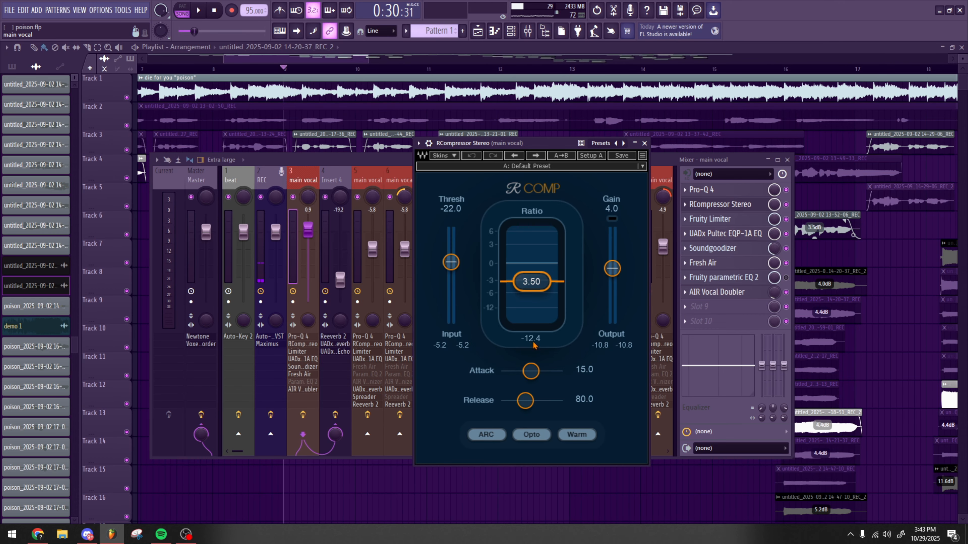
pyautogui.click(644, 143)
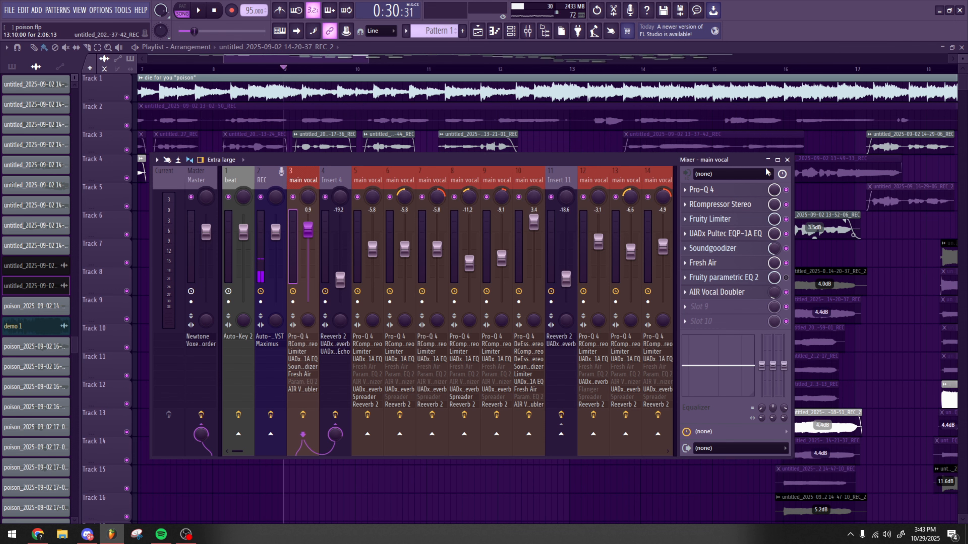
pyautogui.click(787, 160)
pyautogui.scroll(2, 267, 228)
pyautogui.click(528, 38)
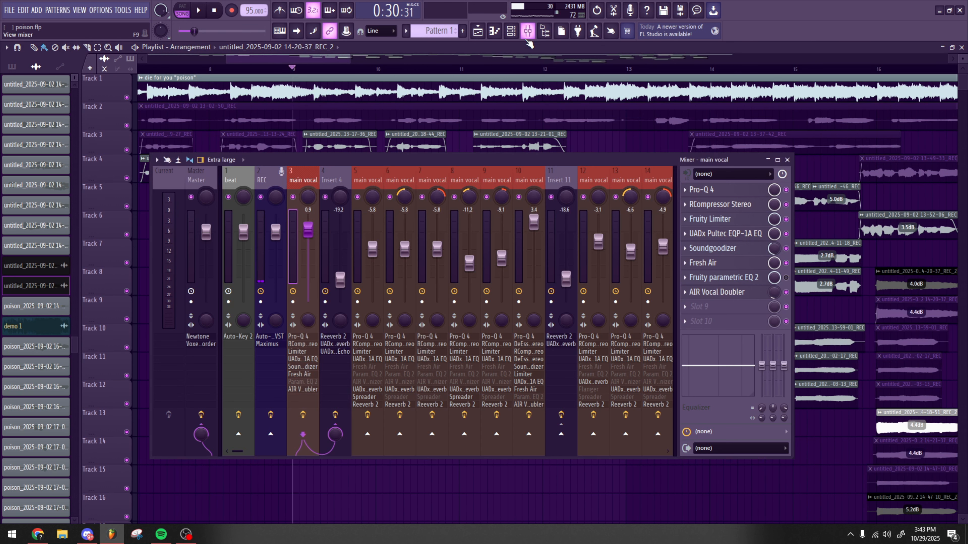
pyautogui.click(712, 206)
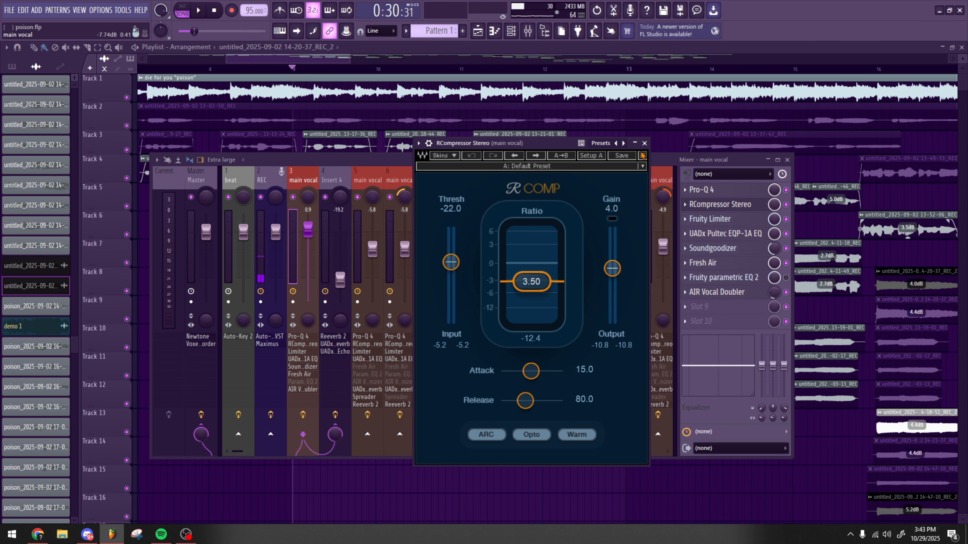
# Step: Close RCompressor, examine the Fruity Limiter noise gate settings on the main vocal, and close the plugin and mixer
pyautogui.click(644, 143)
pyautogui.click(708, 220)
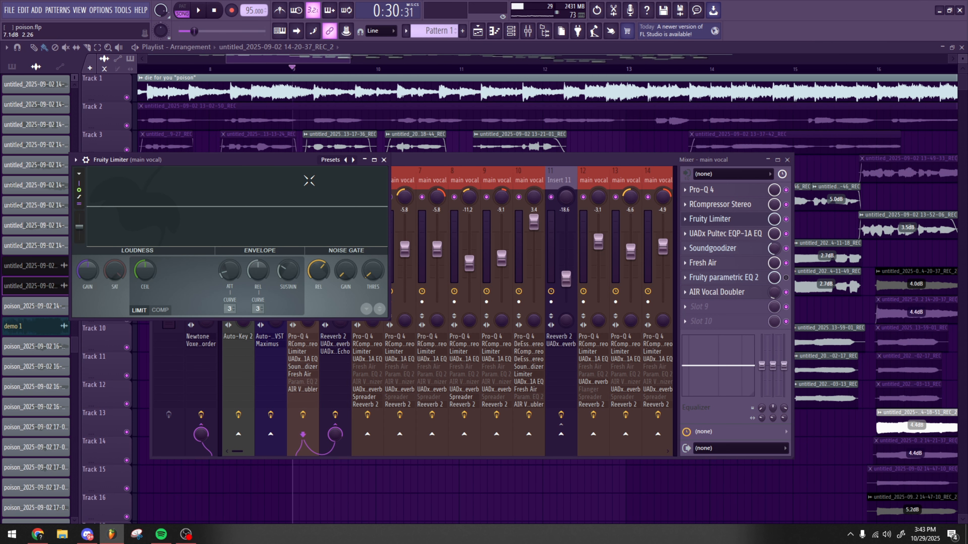
pyautogui.moveTo(277, 162); pyautogui.dragTo(509, 183)
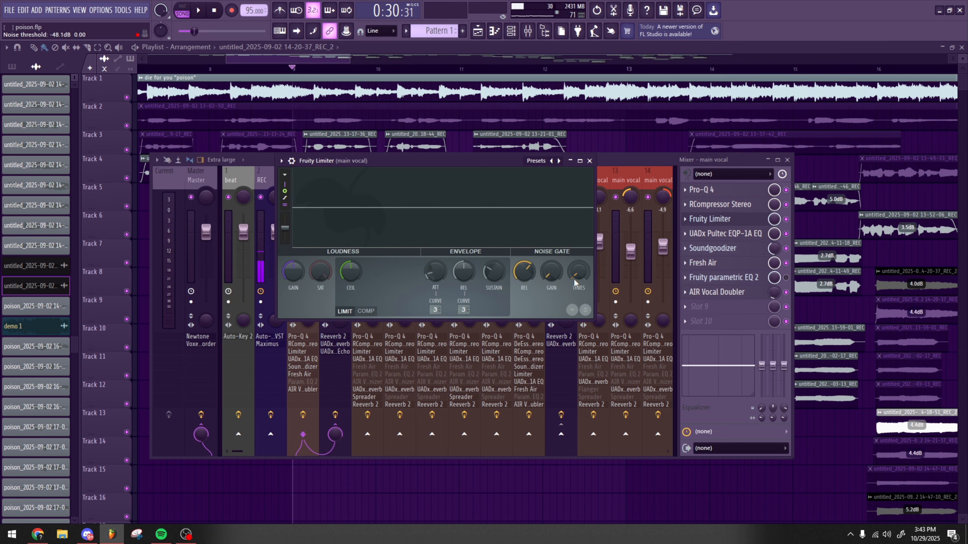
pyautogui.click(589, 161)
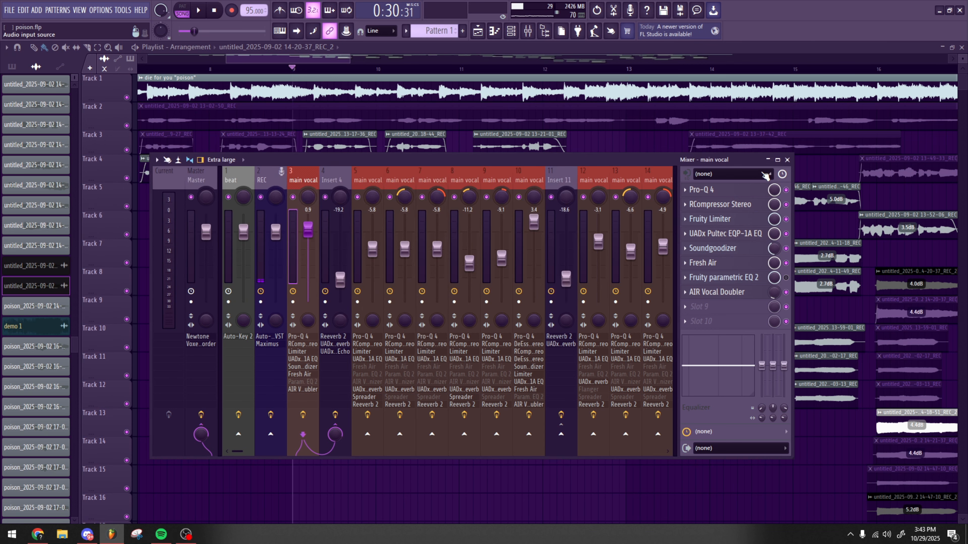
pyautogui.click(787, 160)
# Step: Mute the beat on playlist Track 1 and play the vocals alone from around bar 9
pyautogui.scroll(3, 318, 153)
pyautogui.scroll(-1, 420, 166)
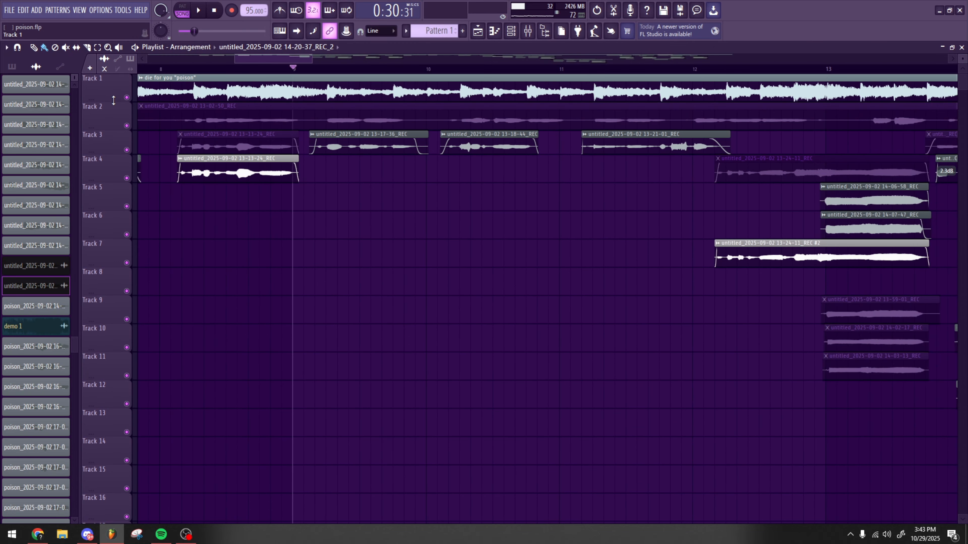
pyautogui.click(127, 97)
pyautogui.click(127, 97)
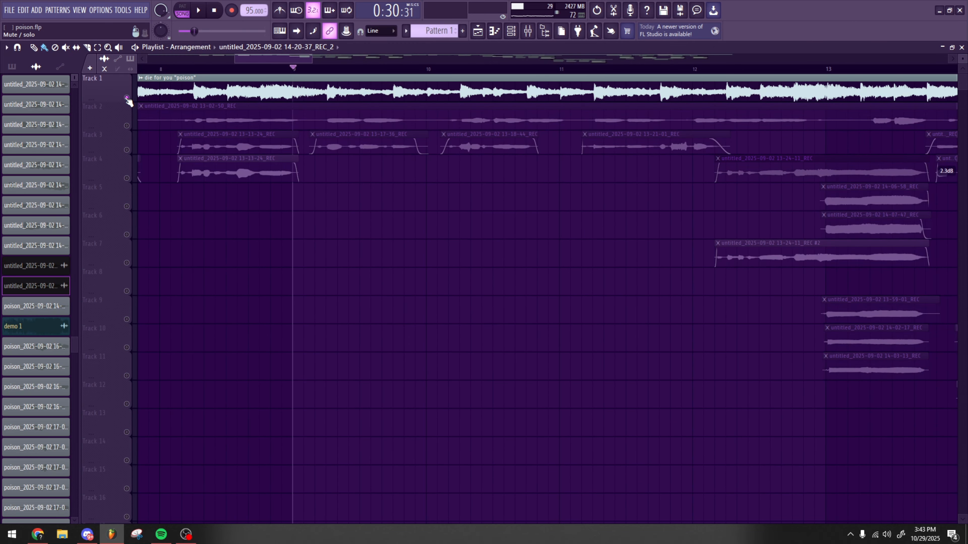
pyautogui.click(127, 97)
pyautogui.scroll(1, 343, 146)
pyautogui.press('space')
pyautogui.scroll(2, 324, 222)
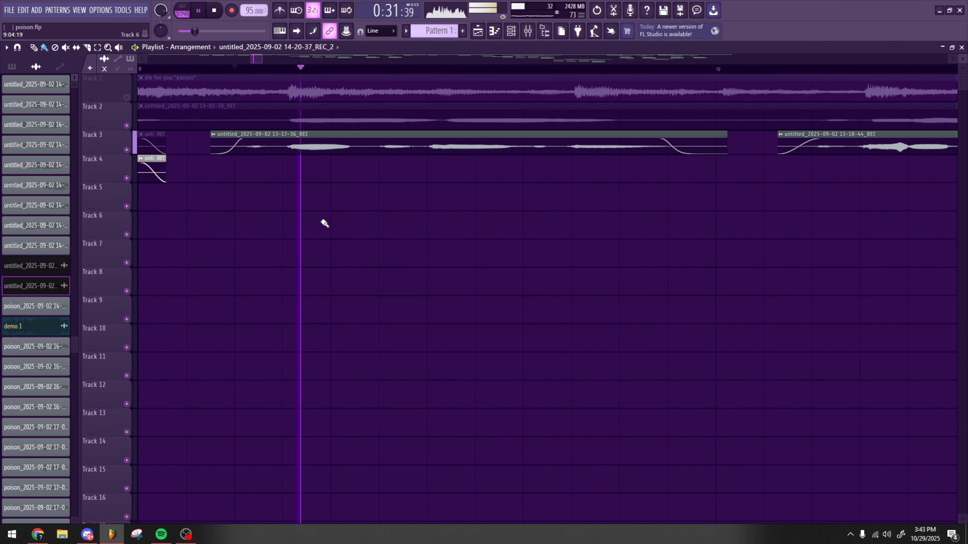
pyautogui.scroll(-2, 416, 220)
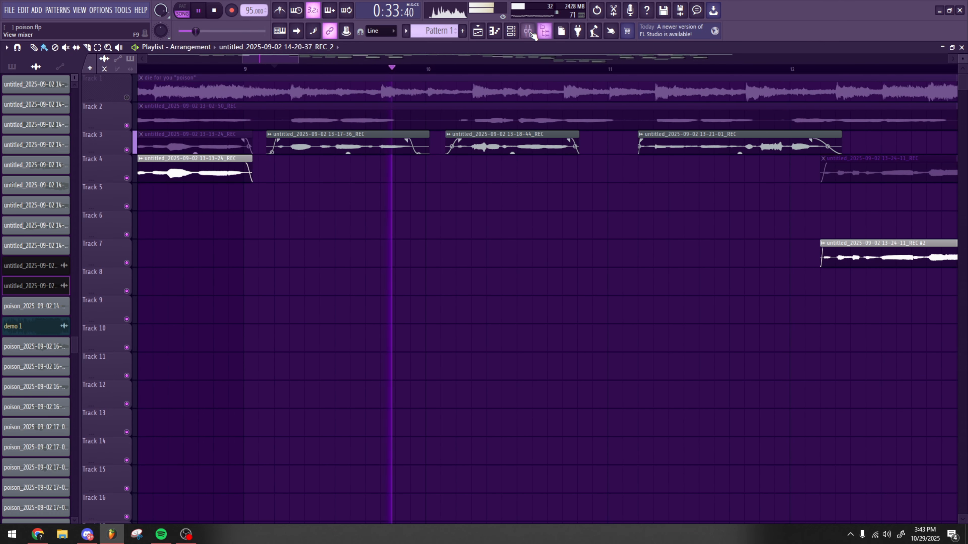
pyautogui.press('space')
# Step: Open UADx Pultec EQP-1A EQ on the main vocal, examine its boost, attenuation and frequency settings, and close it
pyautogui.press('F9')
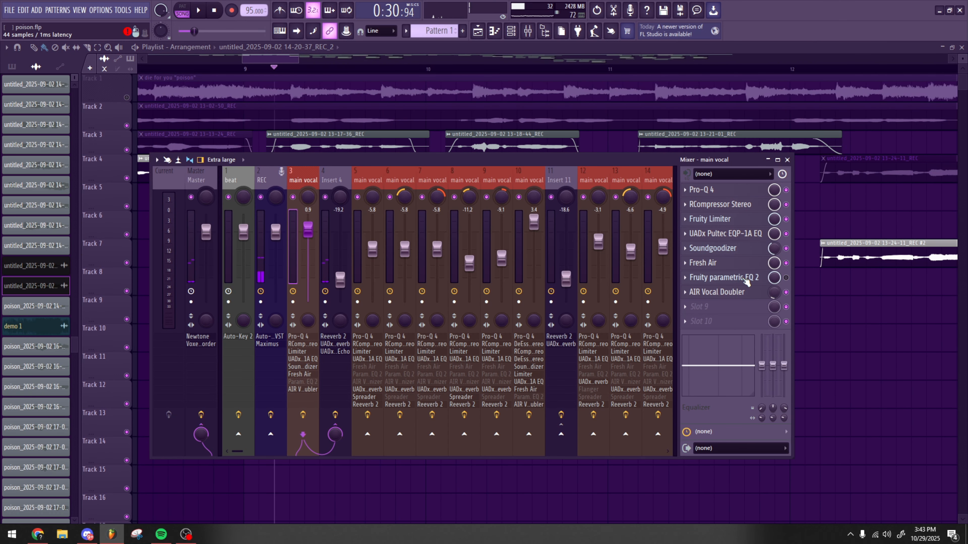
pyautogui.click(722, 234)
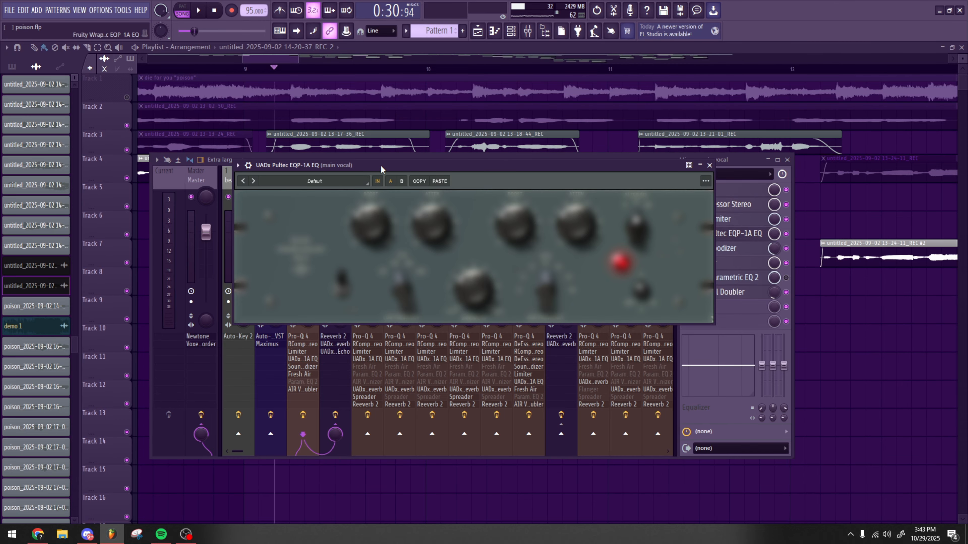
pyautogui.moveTo(381, 165); pyautogui.dragTo(413, 141)
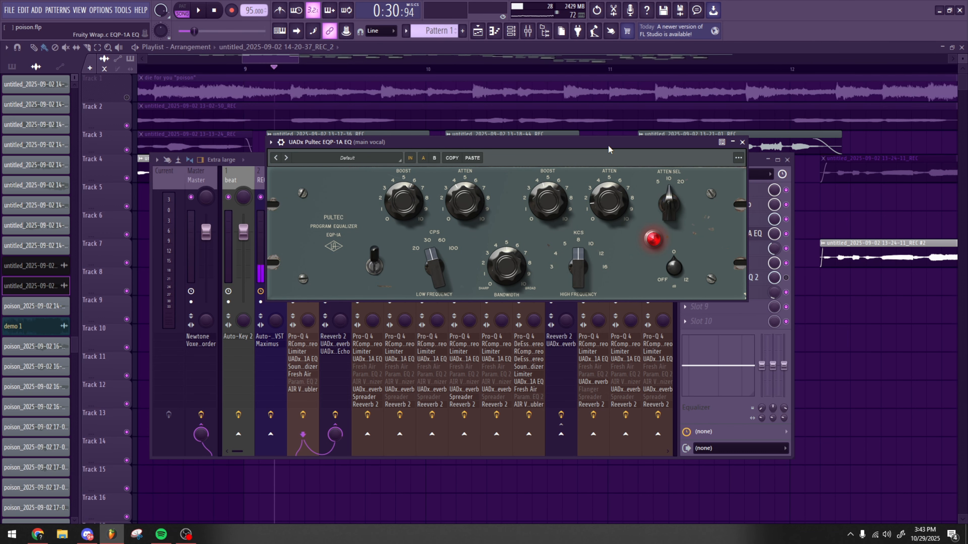
pyautogui.moveTo(609, 150); pyautogui.dragTo(489, 189)
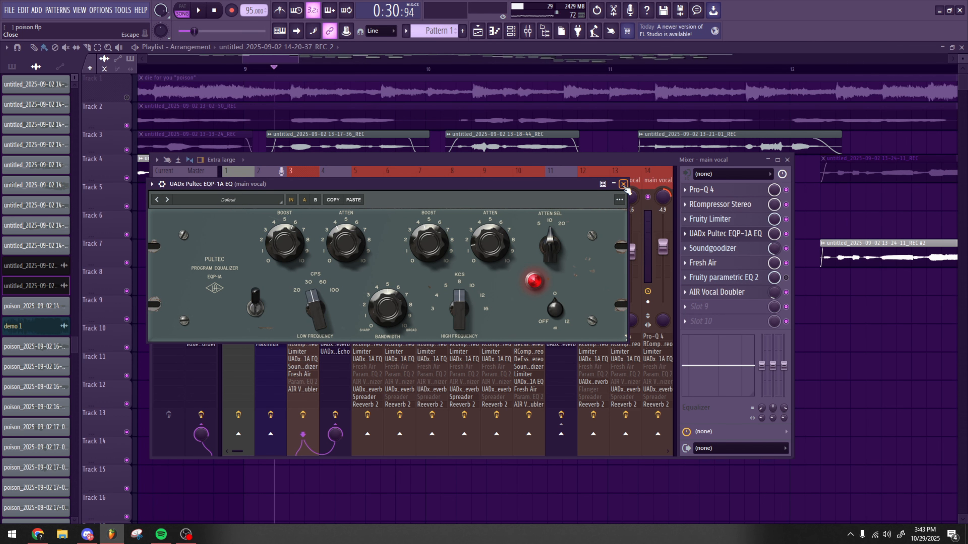
pyautogui.moveTo(612, 192); pyautogui.dragTo(633, 196)
pyautogui.click(648, 185)
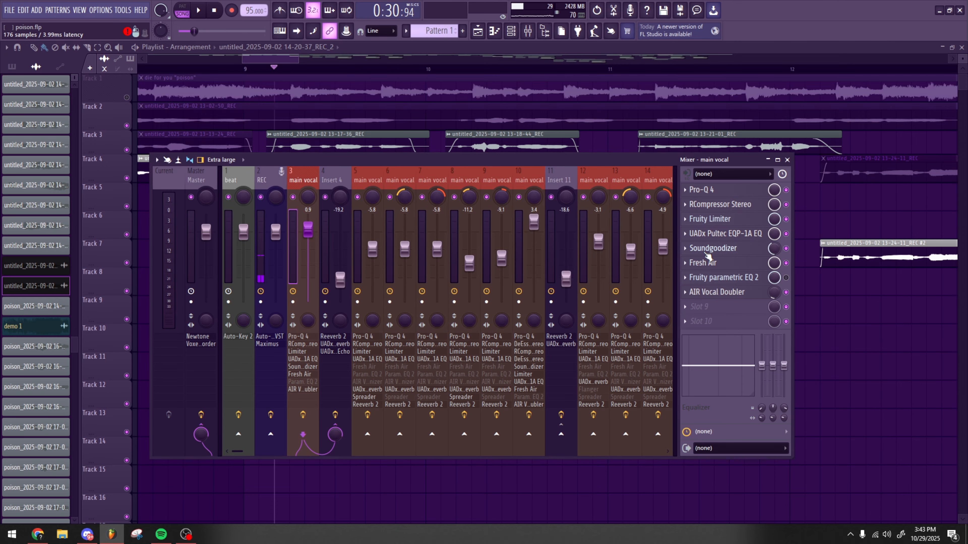
# Step: Open Soundgoodizer on the main vocal, check its selected mode and amount, and close the plugin and mixer
pyautogui.click(708, 248)
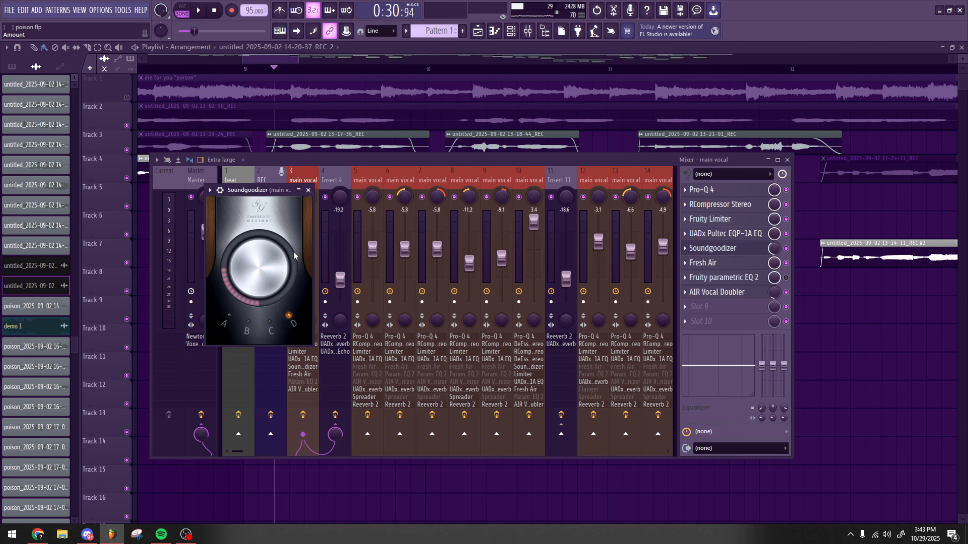
pyautogui.click(308, 190)
pyautogui.click(712, 248)
pyautogui.moveTo(239, 194); pyautogui.dragTo(443, 206)
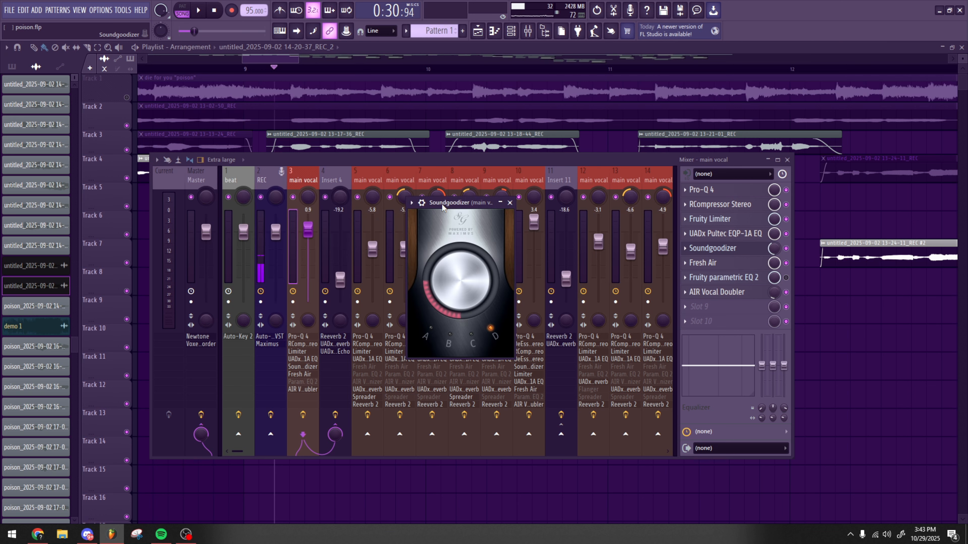
pyautogui.click(510, 203)
pyautogui.click(787, 161)
pyautogui.scroll(-3, 450, 335)
pyautogui.scroll(2, 525, 305)
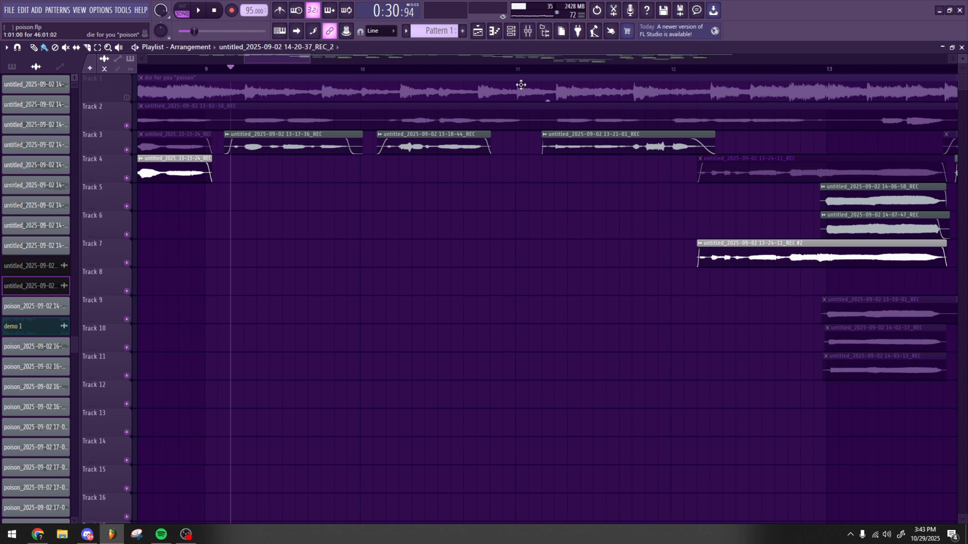
# Step: Bring up Soundgoodizer from the mixer again, recheck its amount, and check its mix level on the main vocal
pyautogui.click(527, 31)
pyautogui.click(704, 251)
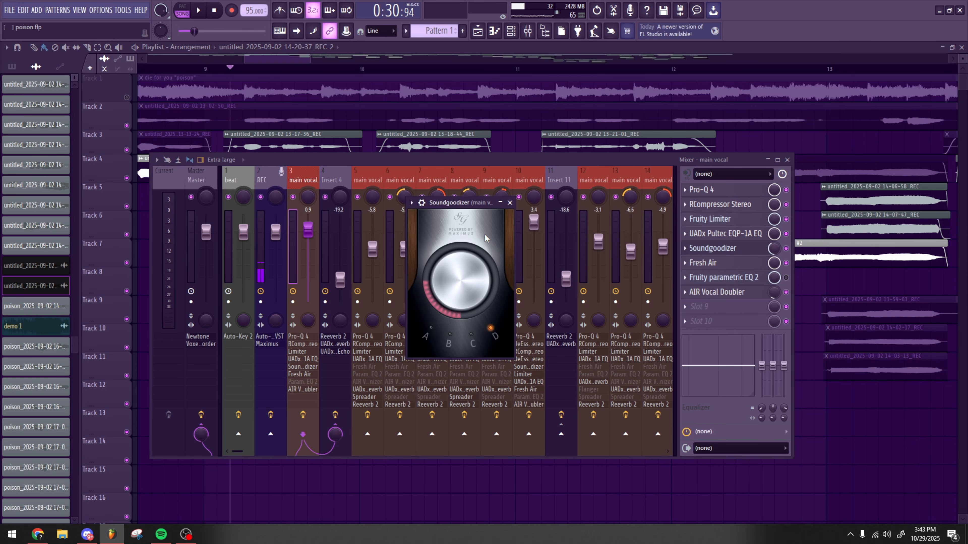
pyautogui.moveTo(452, 206); pyautogui.dragTo(430, 196)
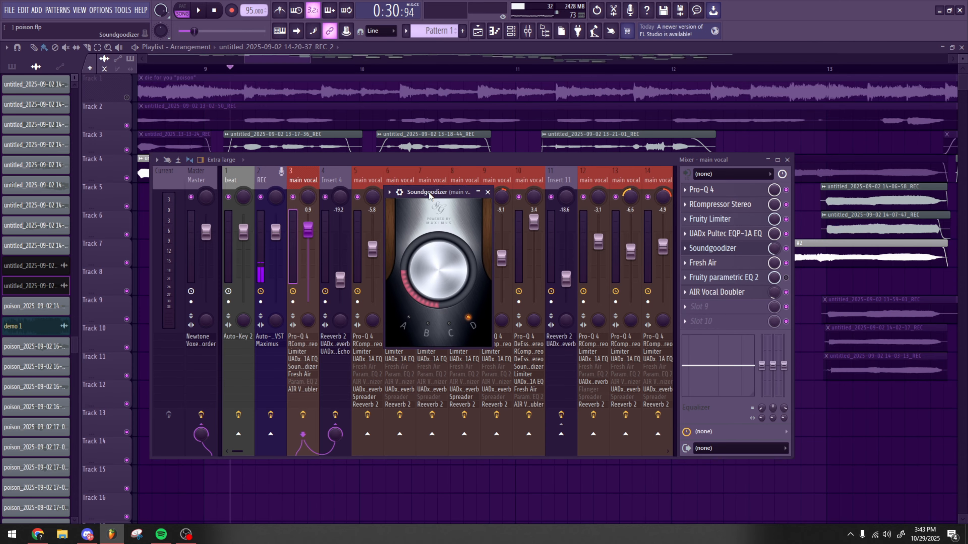
pyautogui.click(487, 193)
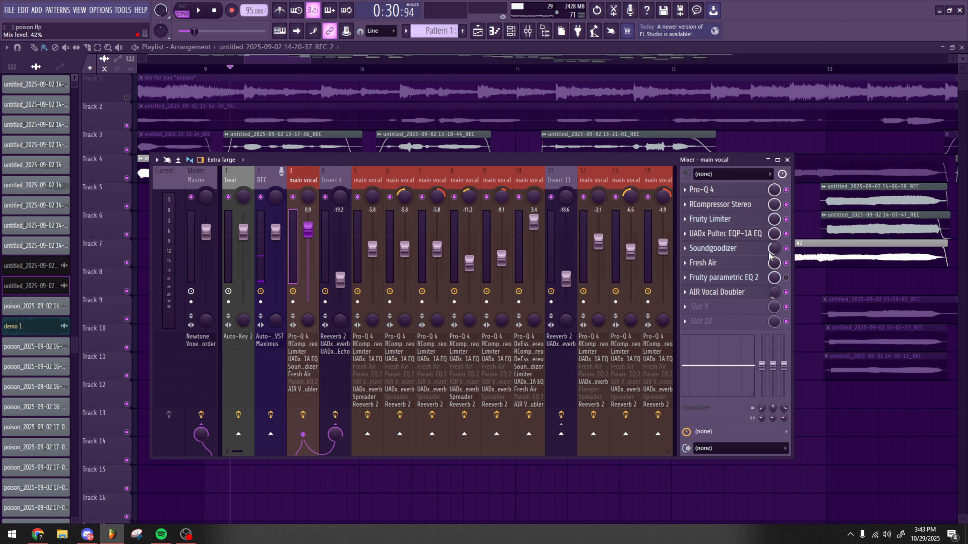
pyautogui.click(787, 160)
pyautogui.scroll(2, 232, 172)
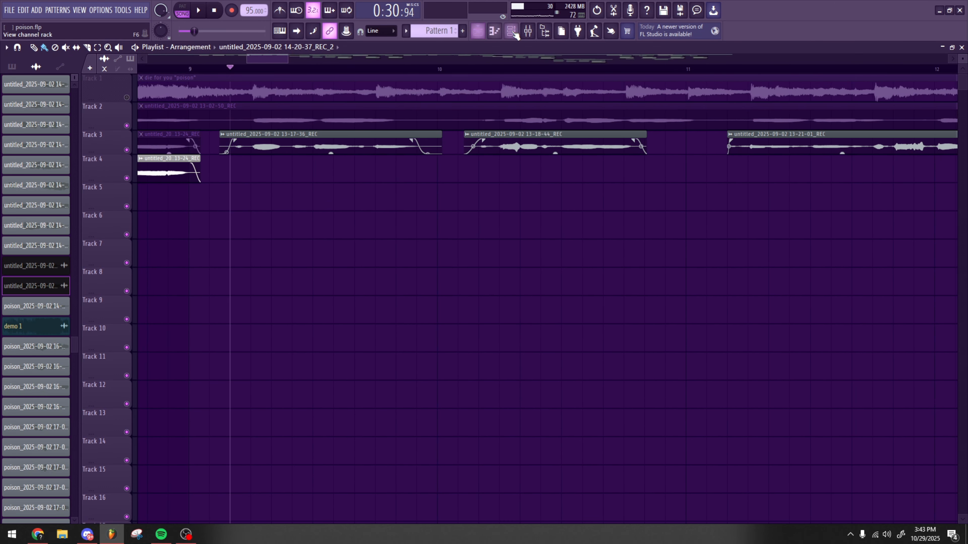
# Step: Examine the Mid Air and High Air amounts in Fresh Air and the AIR Vocal Doubler settings on the main vocal
pyautogui.click(527, 30)
pyautogui.click(719, 265)
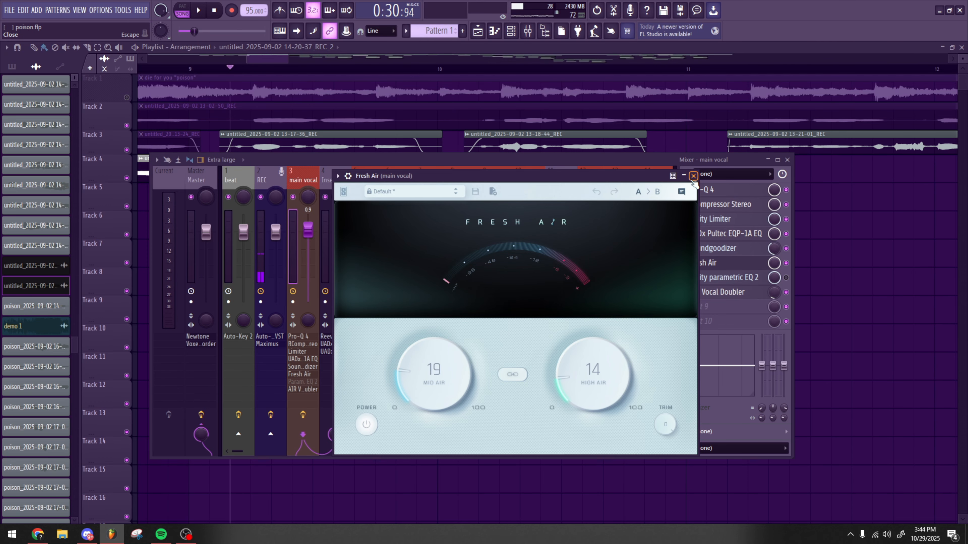
pyautogui.click(693, 176)
pyautogui.click(707, 297)
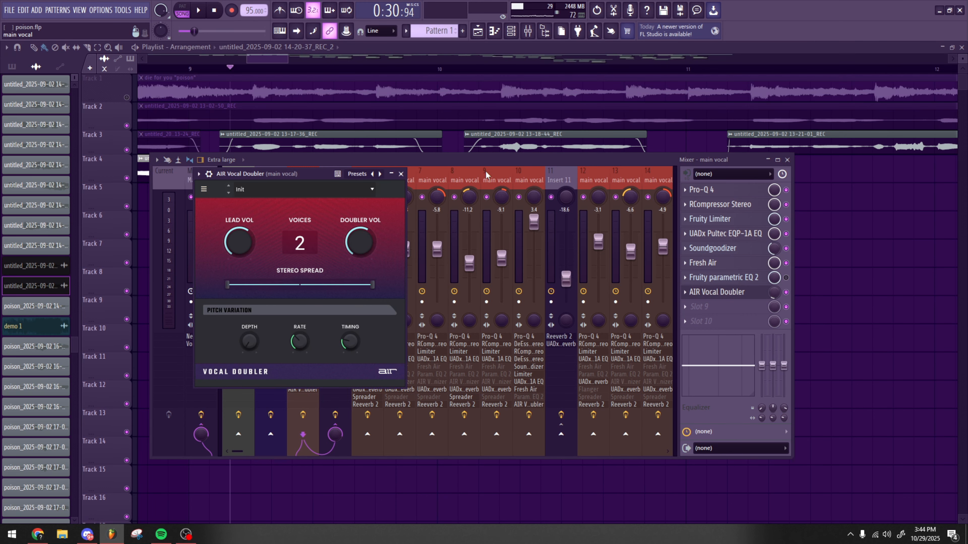
pyautogui.click(400, 174)
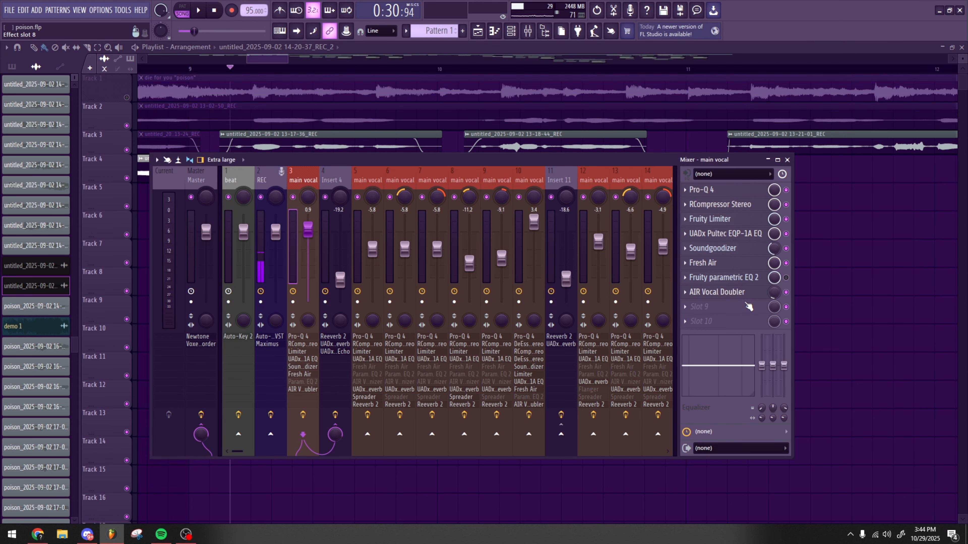
# Step: Bypass and re-enable AIR Vocal Doubler on the main vocal and play the vocals to compare its effect
pyautogui.click(786, 292)
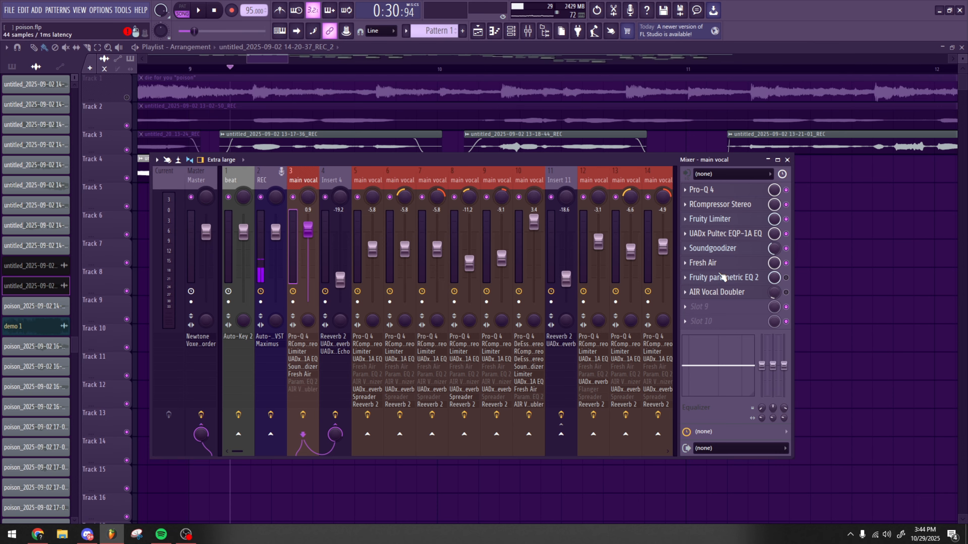
pyautogui.press('space')
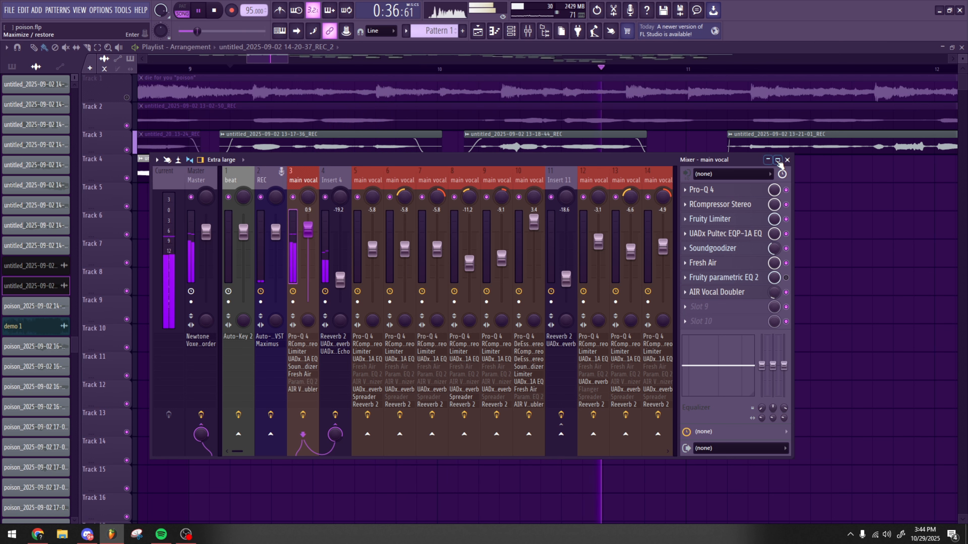
pyautogui.click(787, 160)
pyautogui.press('space')
pyautogui.scroll(-7, 382, 229)
pyautogui.scroll(5, 549, 302)
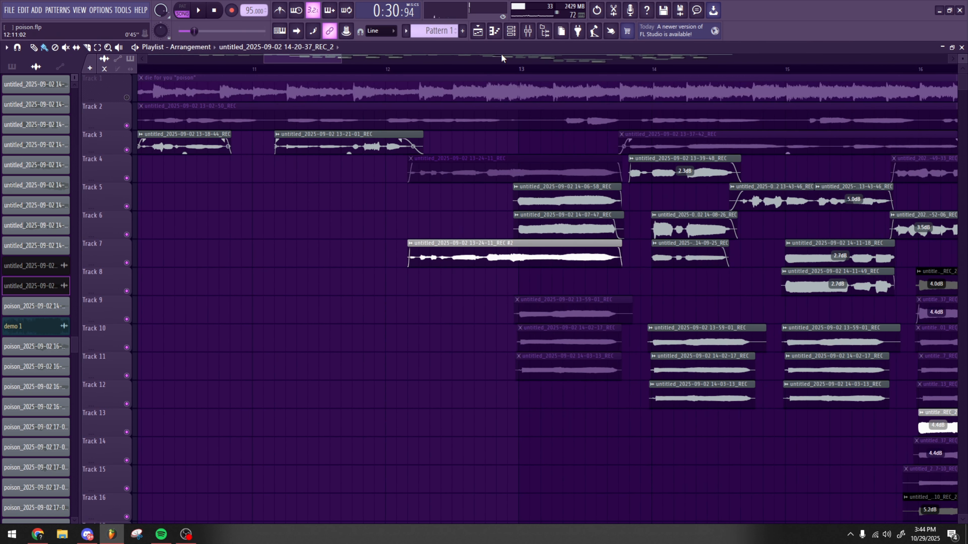
# Step: Compare the routing and effect slots of main vocal track 3 and Insert 4 in the mixer
pyautogui.click(529, 32)
pyautogui.moveTo(464, 157); pyautogui.dragTo(484, 145)
pyautogui.click(354, 169)
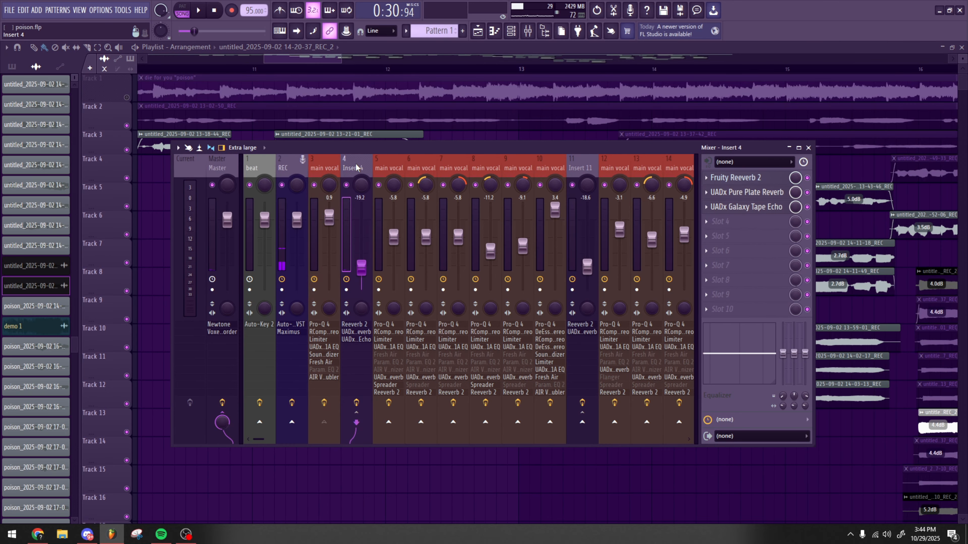
pyautogui.click(325, 172)
pyautogui.click(352, 174)
pyautogui.click(328, 176)
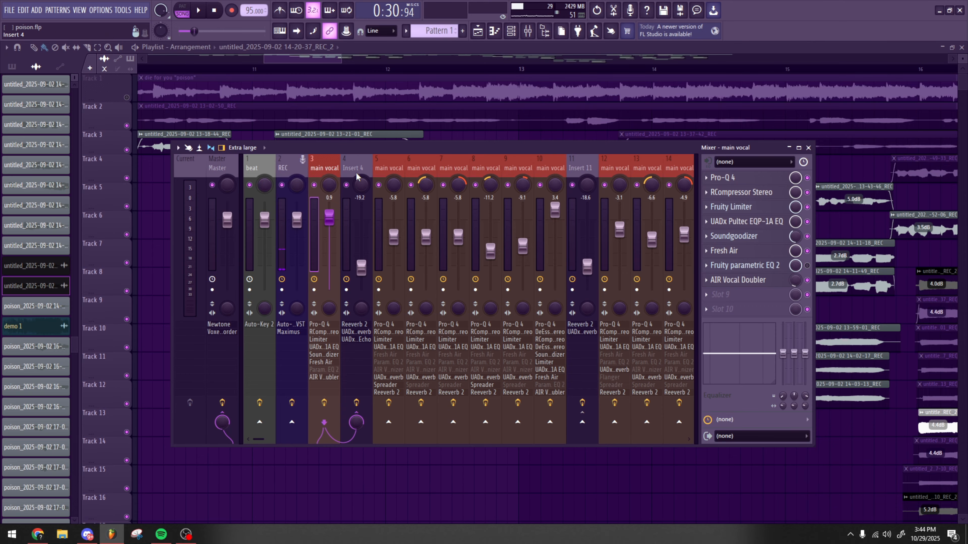
pyautogui.click(357, 176)
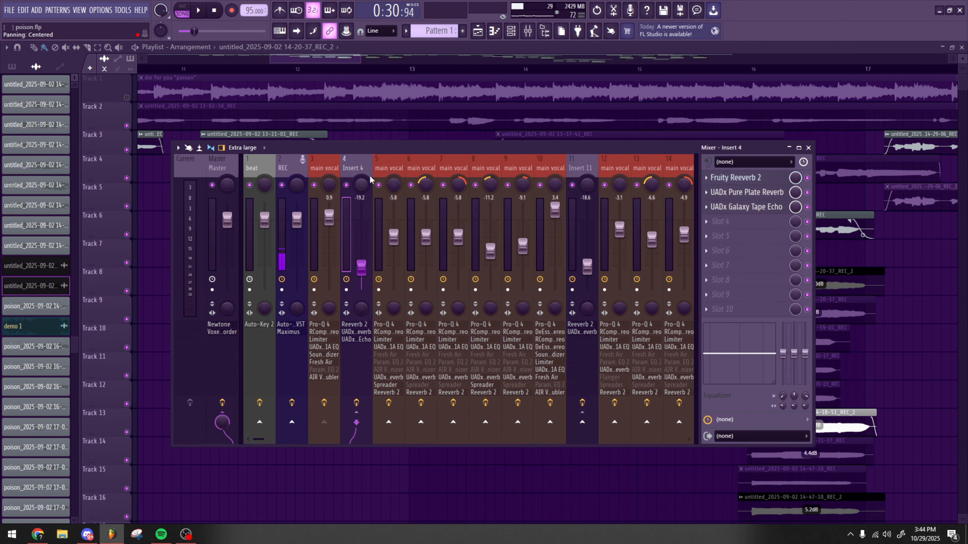
pyautogui.click(808, 148)
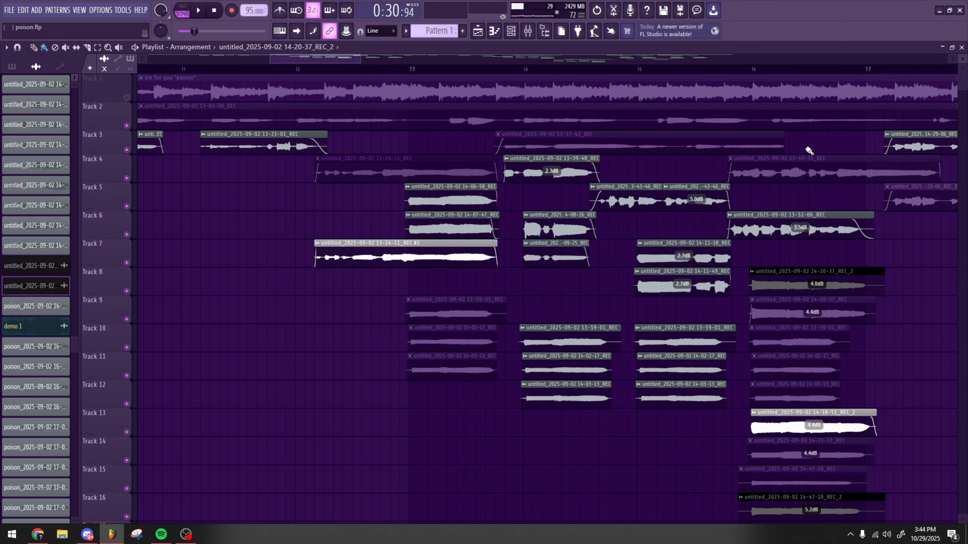
pyautogui.scroll(-4, 302, 288)
pyautogui.scroll(2, 305, 282)
# Step: Open Fruity Reeverb 2 on Insert 4 and look over its reverb settings
pyautogui.click(528, 32)
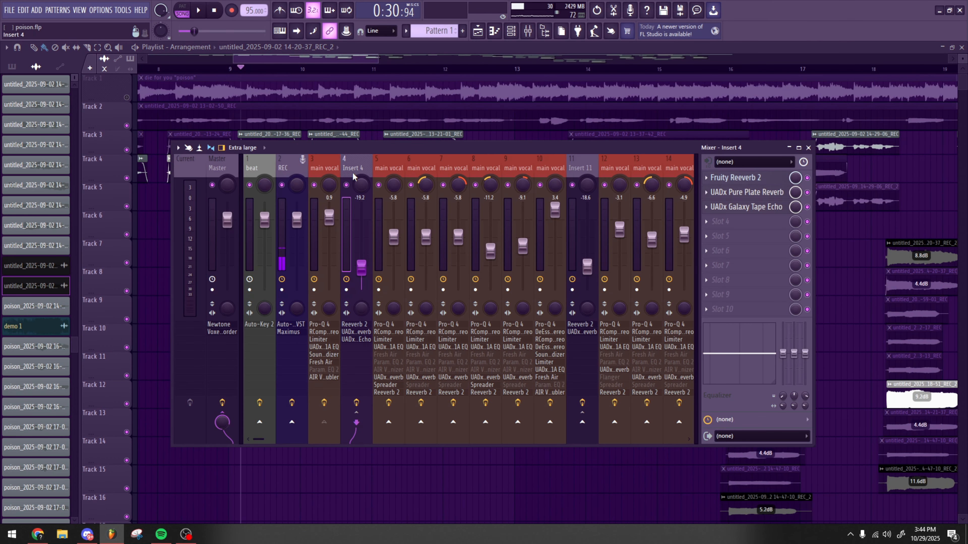
pyautogui.click(333, 172)
pyautogui.click(355, 174)
pyautogui.click(735, 177)
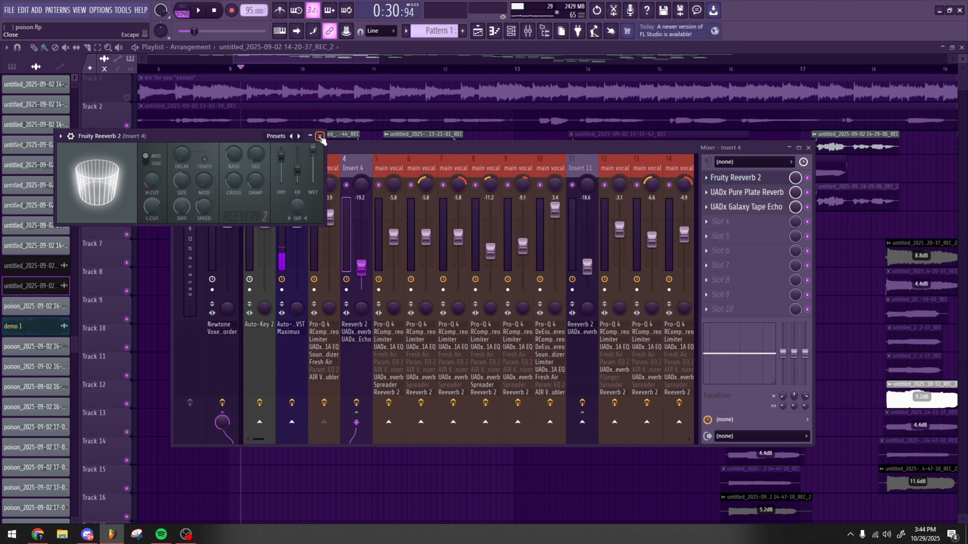
pyautogui.click(736, 178)
# Step: Examine the UADx Pure Plate Reverb settings on Insert 4, recheck Fruity Reeverb 2, and close both plugins
pyautogui.click(743, 192)
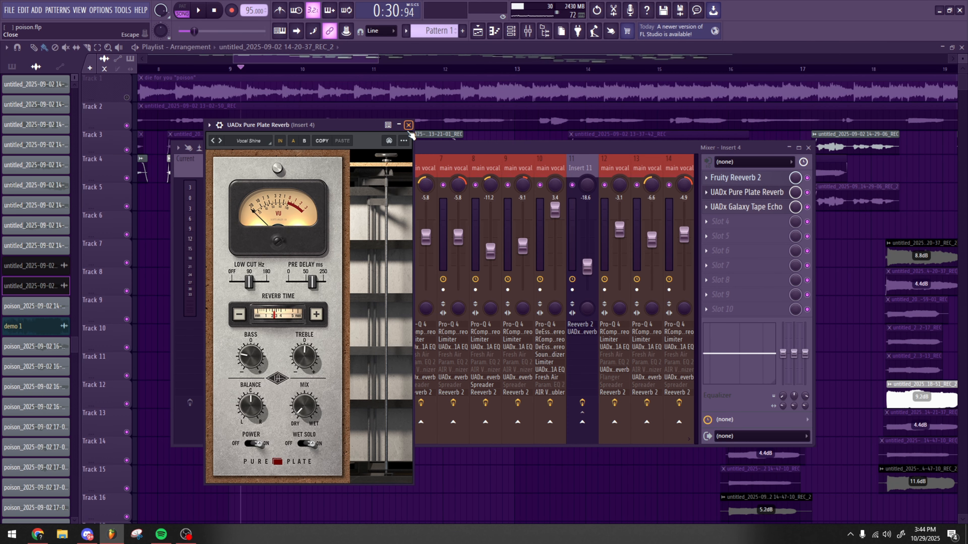
pyautogui.click(408, 125)
pyautogui.click(736, 178)
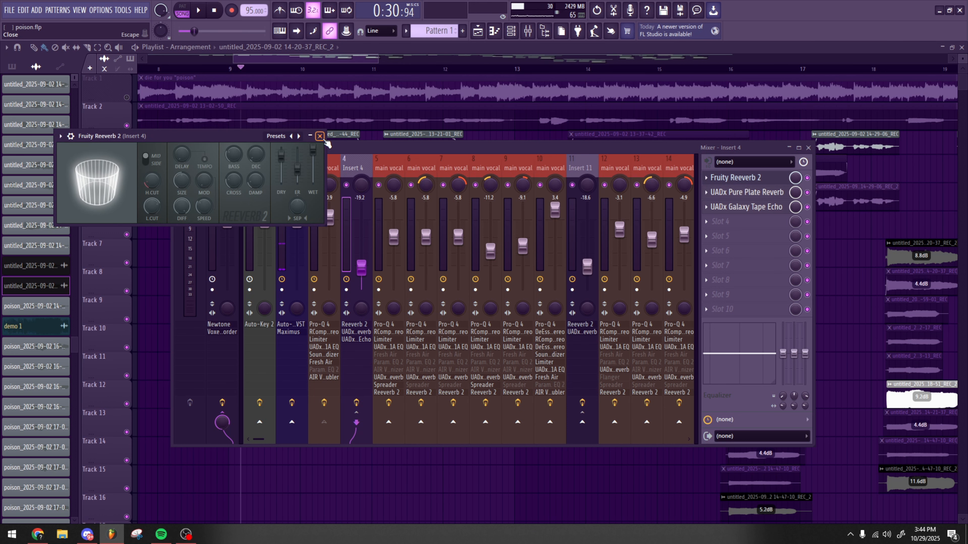
pyautogui.click(323, 138)
pyautogui.moveTo(319, 131); pyautogui.dragTo(409, 121)
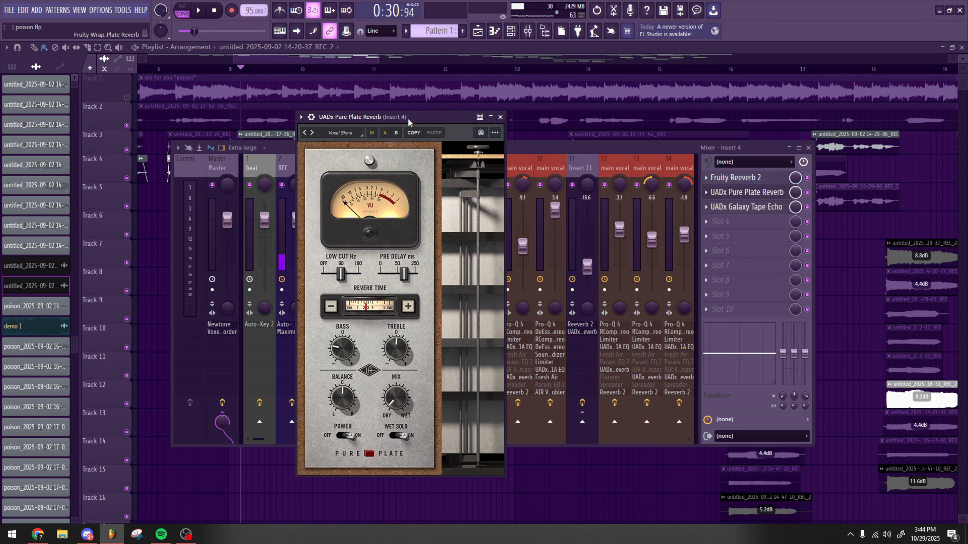
pyautogui.click(500, 116)
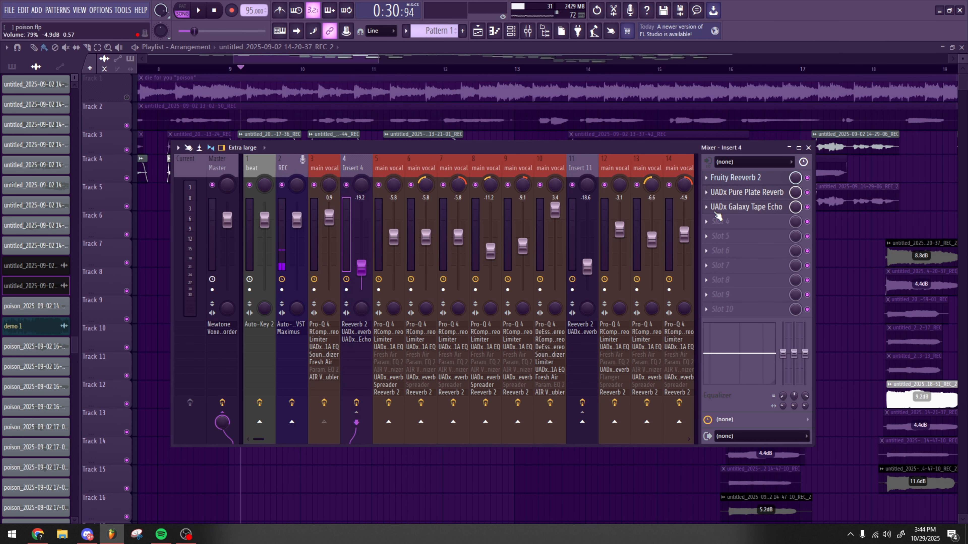
# Step: Look over the UADx Galaxy Tape Echo on Insert 4, recheck UADx Pure Plate Reverb, and close both plugins
pyautogui.click(740, 207)
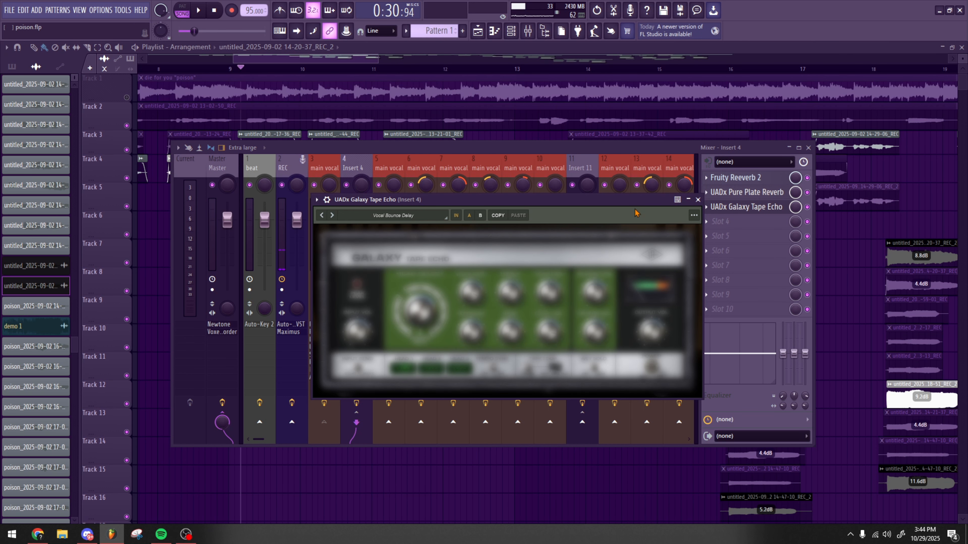
pyautogui.click(710, 207)
pyautogui.click(743, 193)
pyautogui.moveTo(378, 122); pyautogui.dragTo(504, 98)
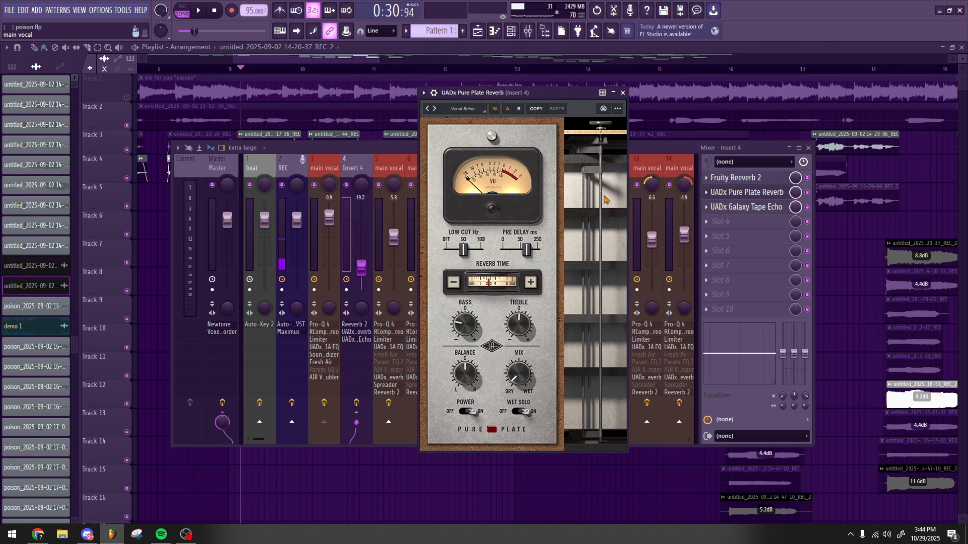
pyautogui.click(613, 92)
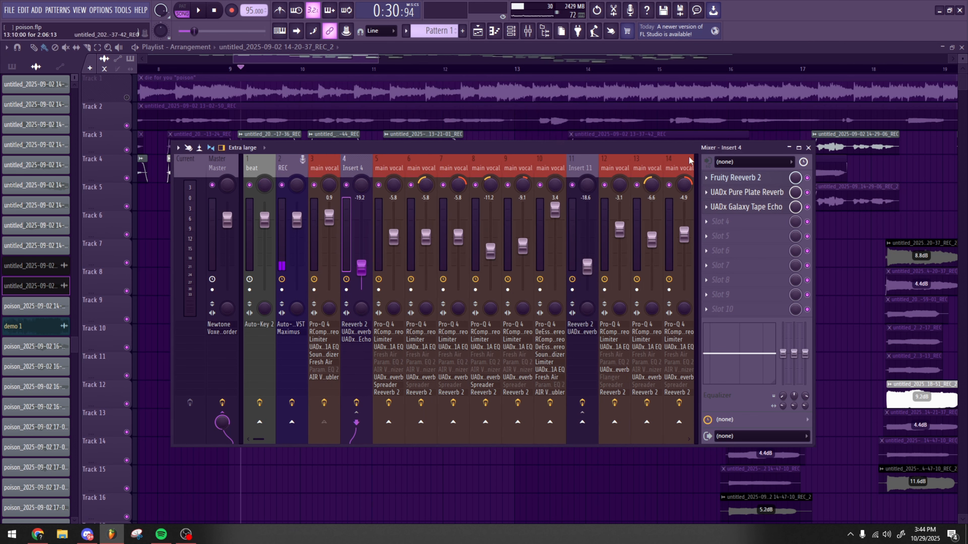
# Step: Play the vocals with Insert 4's UADx Pure Plate Reverb open, and close the plugin and the mixer
pyautogui.click(745, 212)
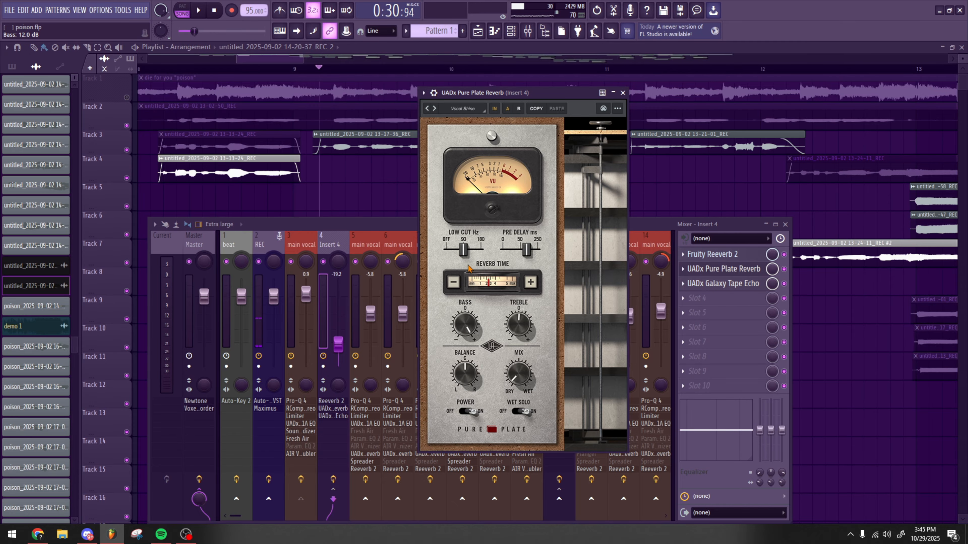
pyautogui.press('space')
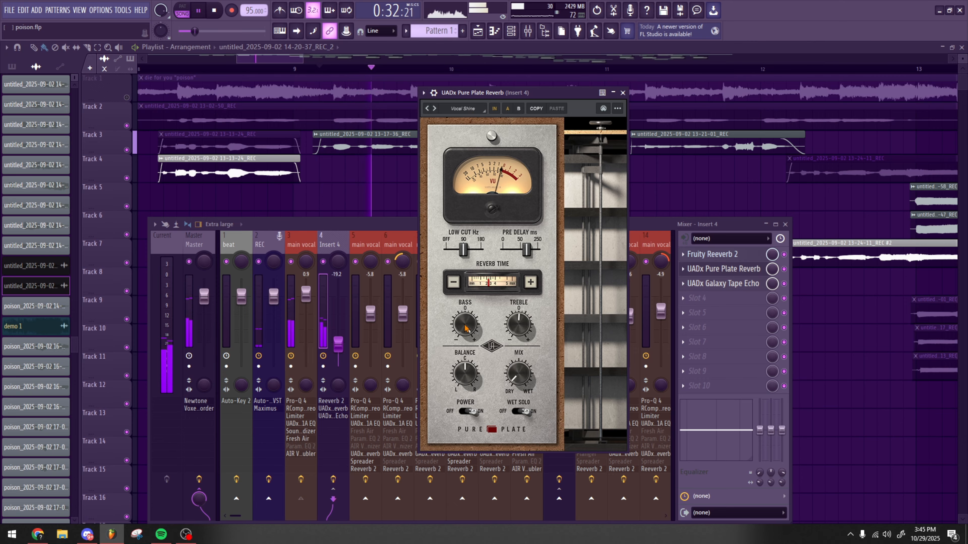
pyautogui.click(623, 93)
pyautogui.press('F9')
pyautogui.scroll(-3, 417, 305)
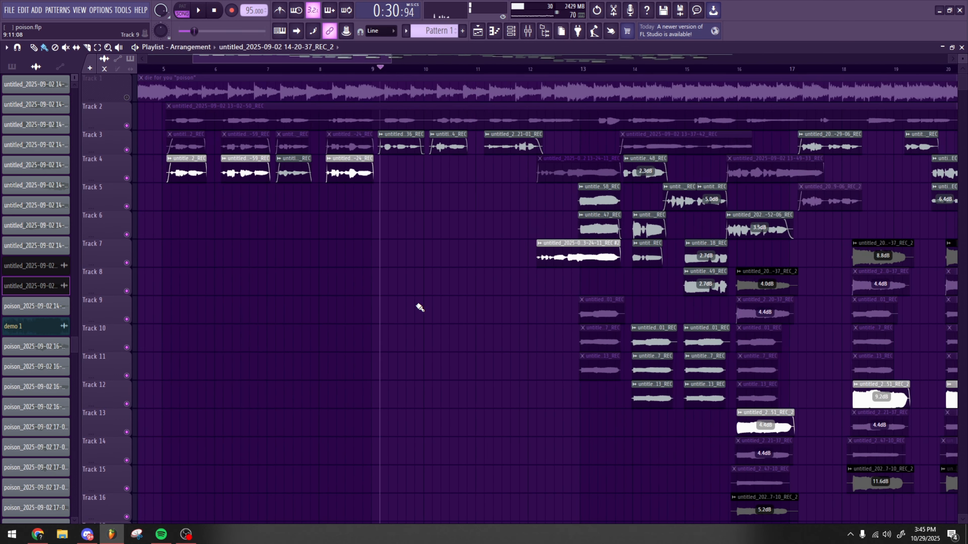
# Step: Solo and unsolo playlist Track 7, and play its vocal clip to find the mixer channel it uses
pyautogui.press('space')
pyautogui.rightClick(127, 262)
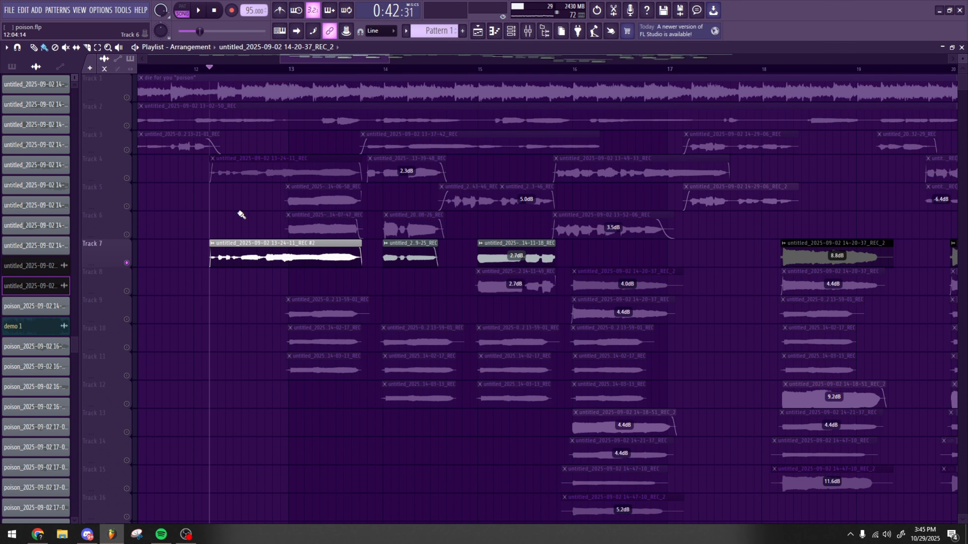
pyautogui.rightClick(126, 263)
pyautogui.press('F9')
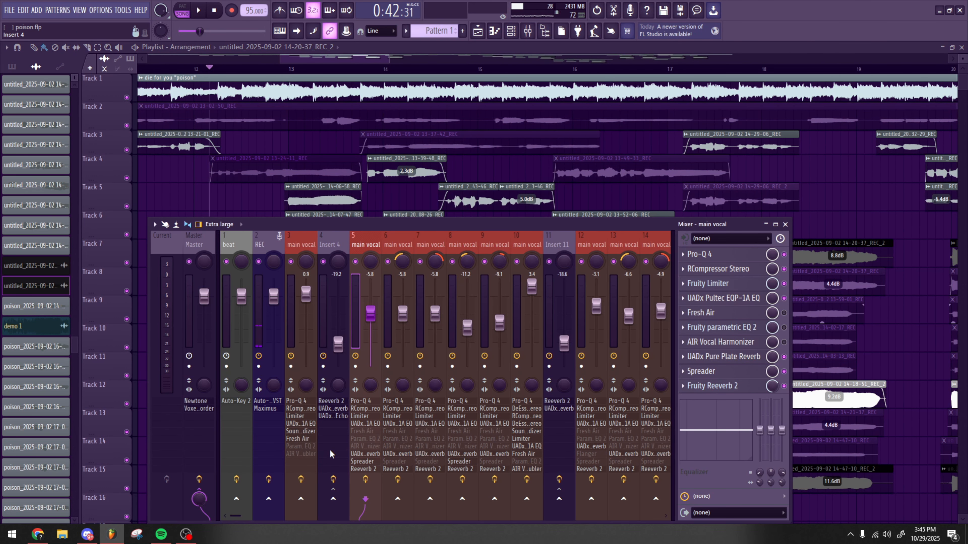
pyautogui.moveTo(236, 518); pyautogui.dragTo(254, 518)
pyautogui.press('space')
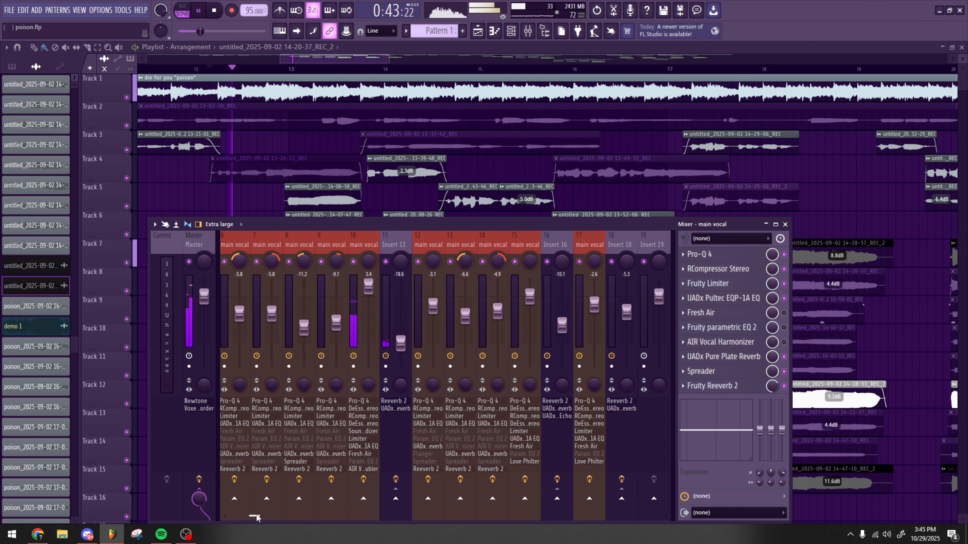
pyautogui.press('space')
# Step: Examine the effect slots and AIR Vocal Doubler settings of main vocal mixer track 10, and close the mixer
pyautogui.click(368, 286)
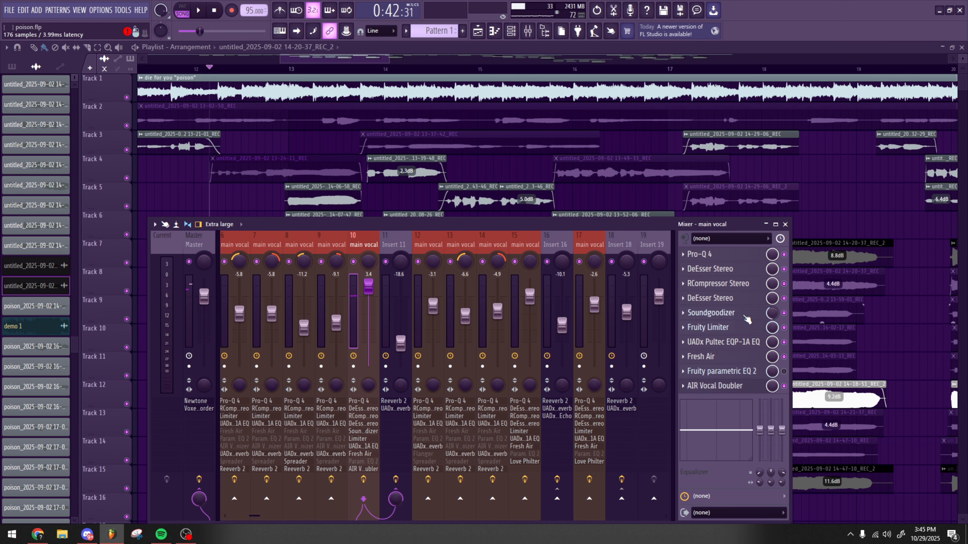
pyautogui.click(727, 387)
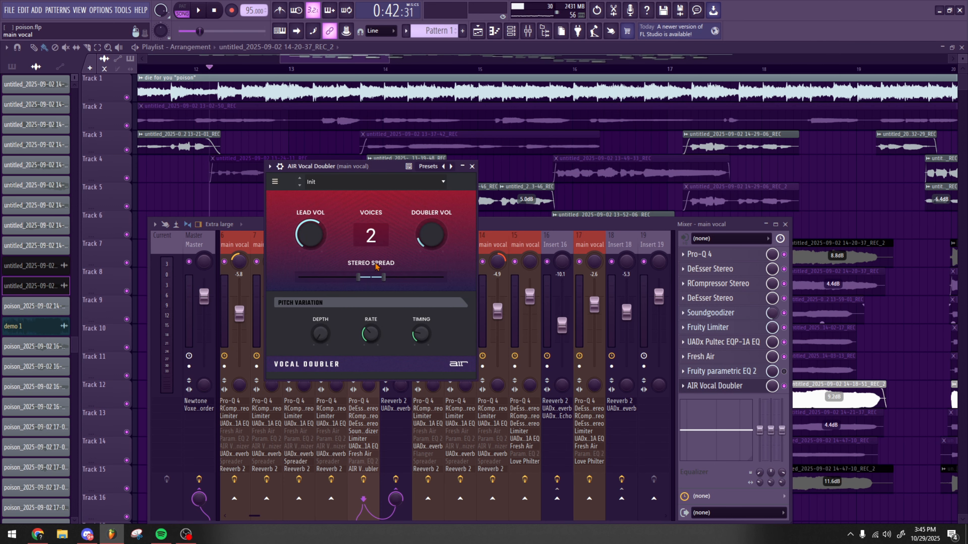
pyautogui.click(472, 166)
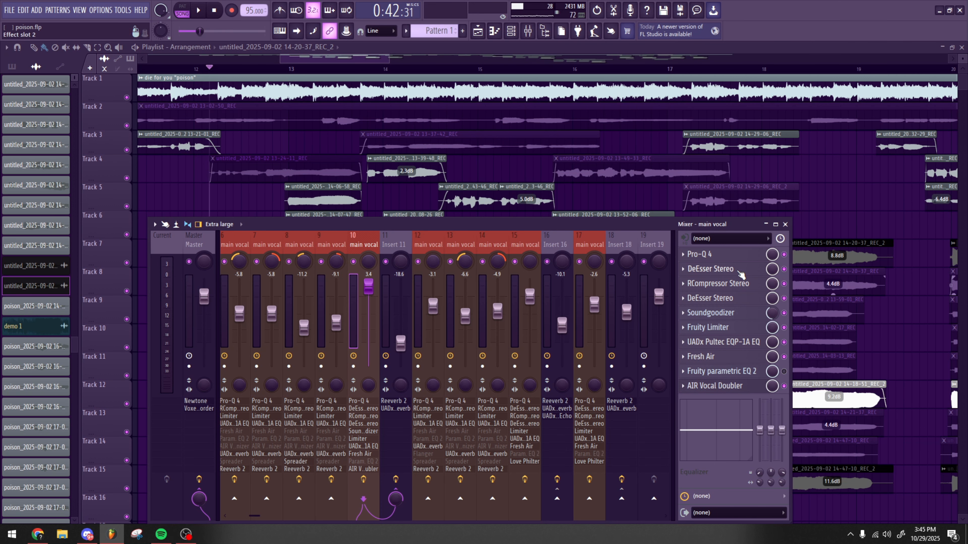
pyautogui.click(785, 225)
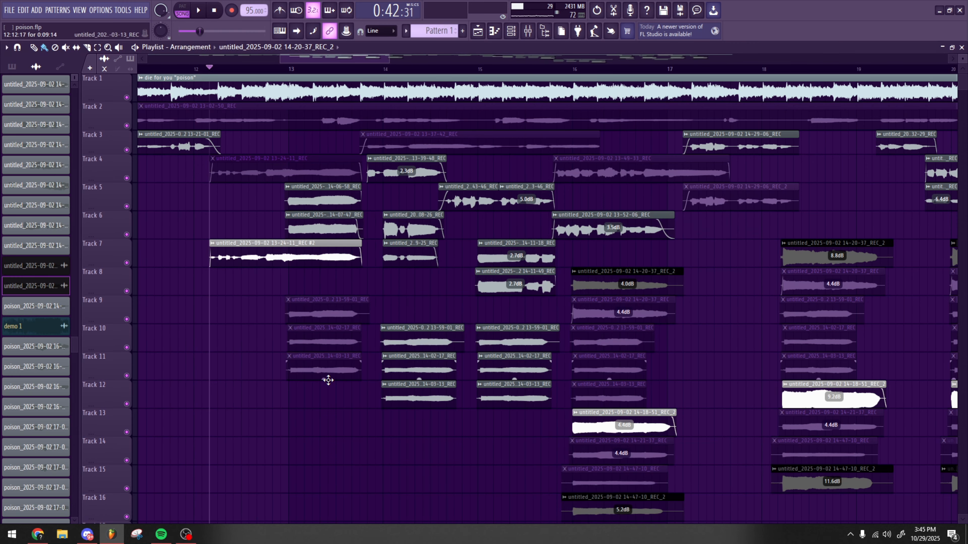
# Step: Solo the beat on playlist Track 1, play it around bar 13, and restore all other tracks
pyautogui.scroll(-5, 233, 339)
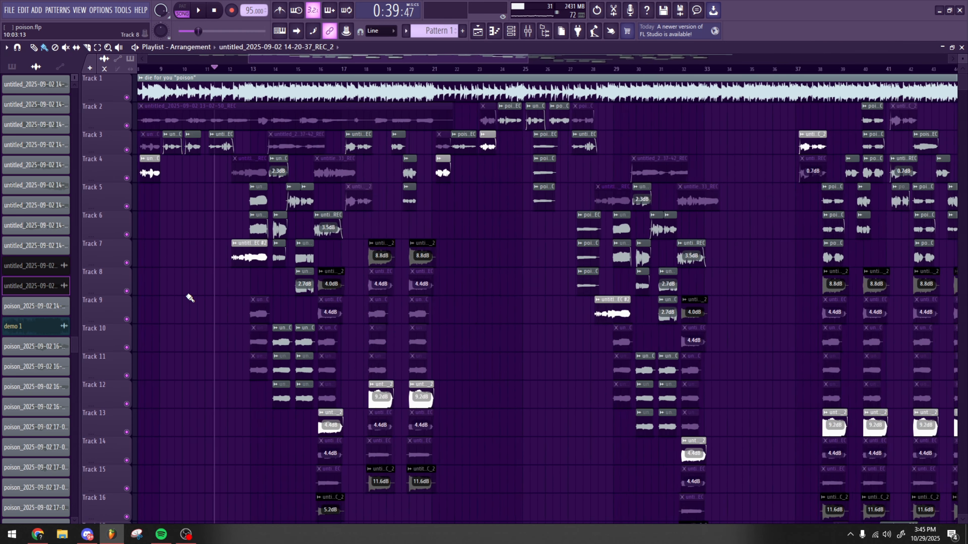
pyautogui.scroll(5, 274, 72)
pyautogui.press('space')
pyautogui.rightClick(127, 98)
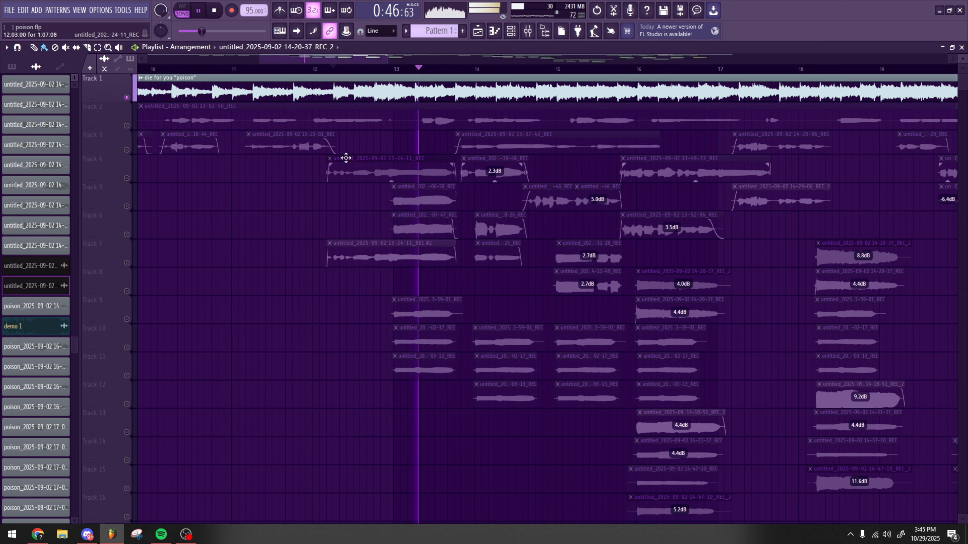
pyautogui.press('space')
pyautogui.rightClick(127, 98)
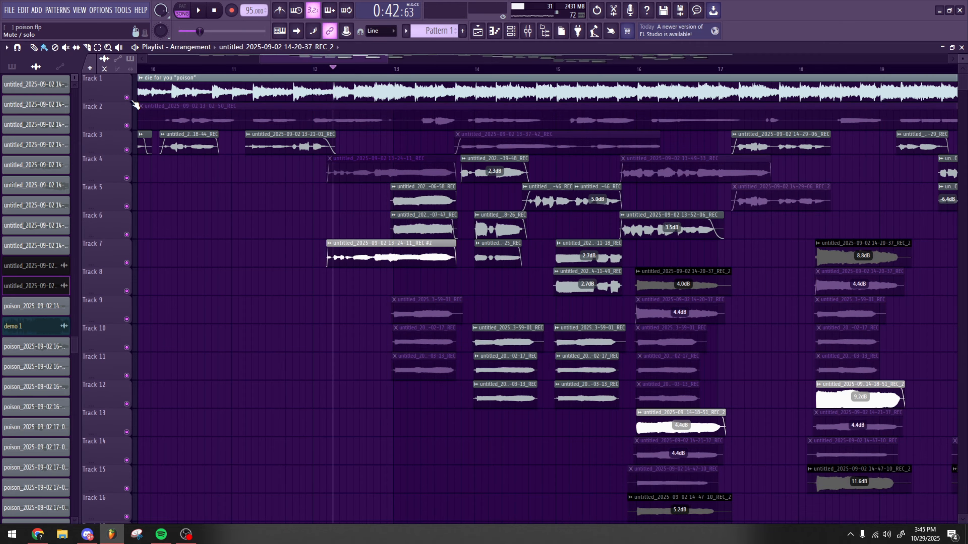
# Step: Play the full mix from about bar 11 to hear the stacked vocals come in on Tracks 5 to 7
pyautogui.click(255, 71)
pyautogui.press('space')
pyautogui.scroll(4, 280, 236)
pyautogui.scroll(-8, 291, 260)
pyautogui.scroll(4, 320, 337)
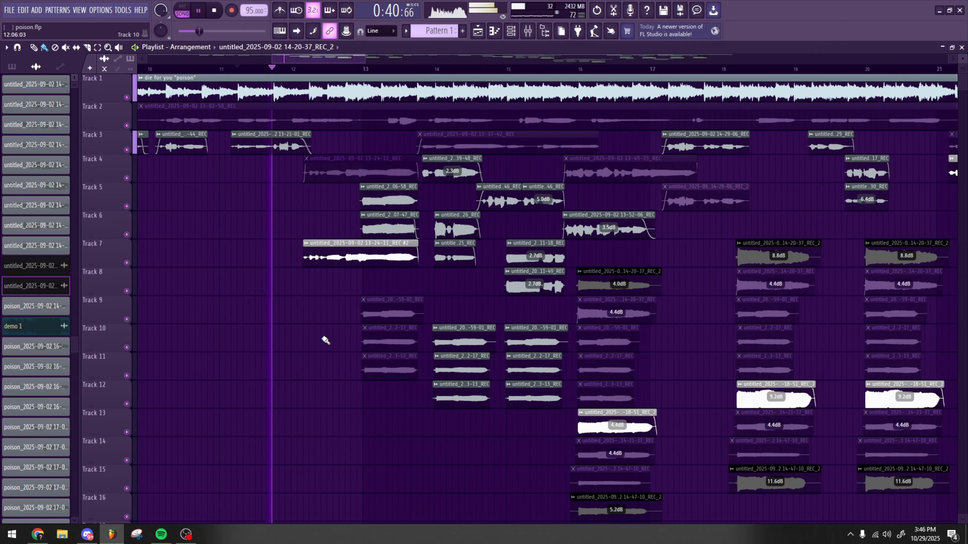
pyautogui.scroll(4, 316, 340)
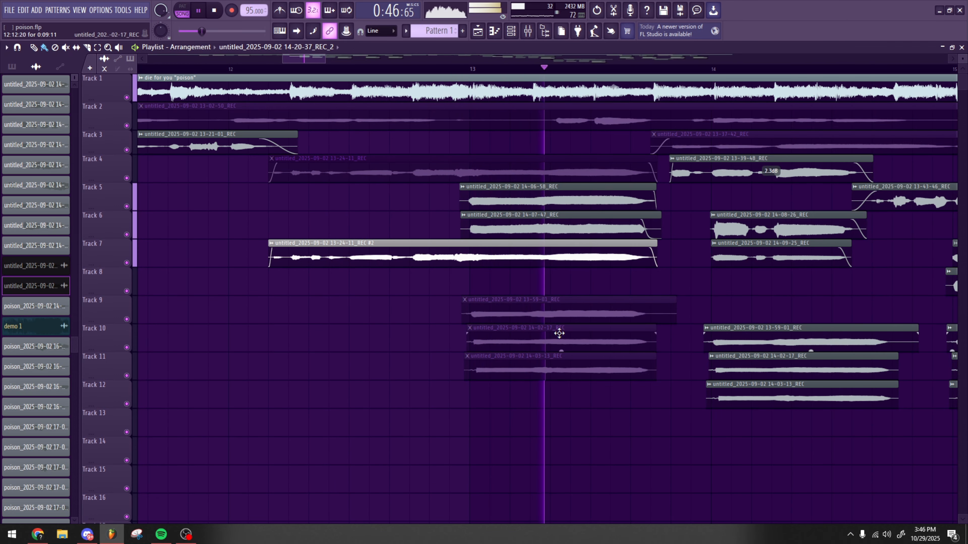
pyautogui.scroll(-5, 391, 358)
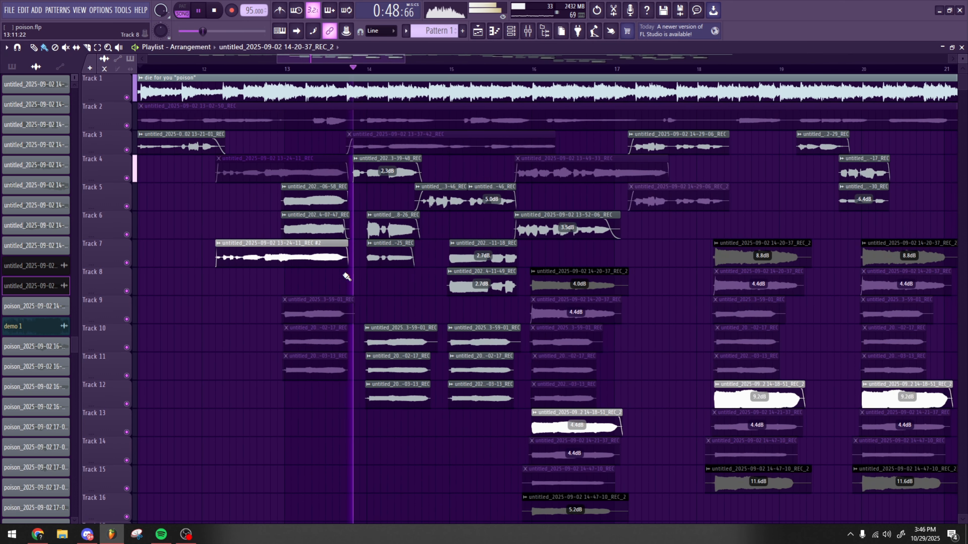
# Step: Mute the beat on Track 1, play the stacked vocals around bars 12 and 13, and unmute the beat
pyautogui.press('space')
pyautogui.click(127, 97)
pyautogui.scroll(5, 135, 147)
pyautogui.press('space')
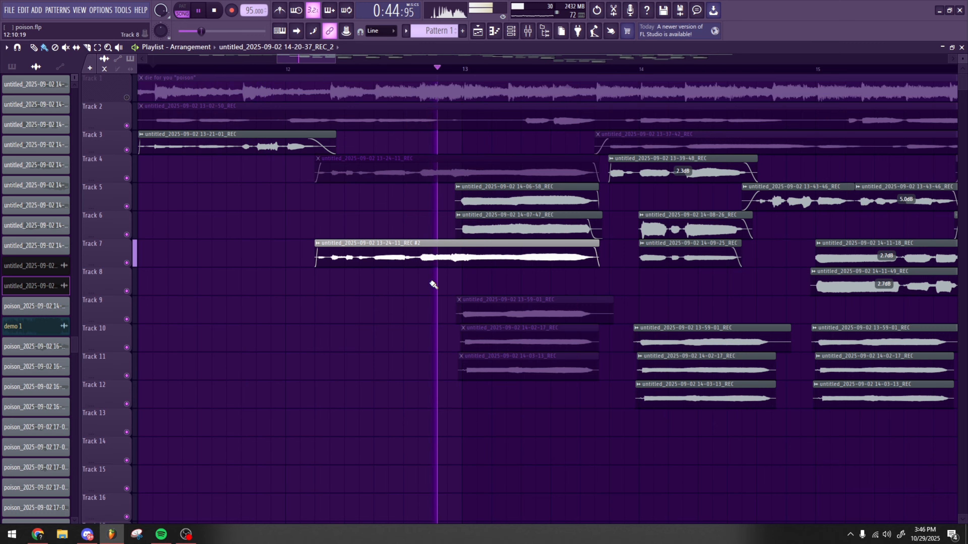
pyautogui.keyDown('ctrl'); pyautogui.scroll(-1, 430, 281); pyautogui.keyUp('ctrl')
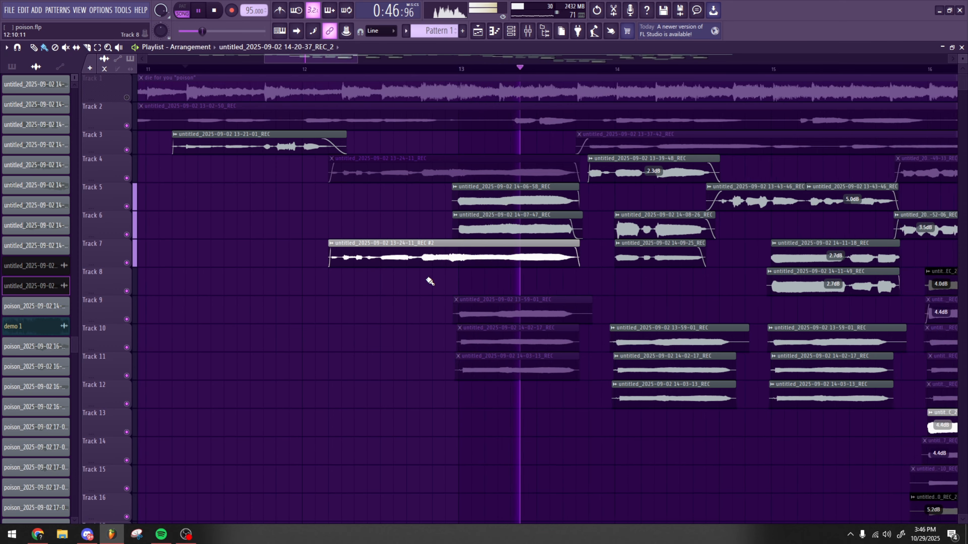
pyautogui.keyDown('ctrl'); pyautogui.scroll(3, 496, 290); pyautogui.keyUp('ctrl')
pyautogui.press('space')
pyautogui.rightClick(131, 99)
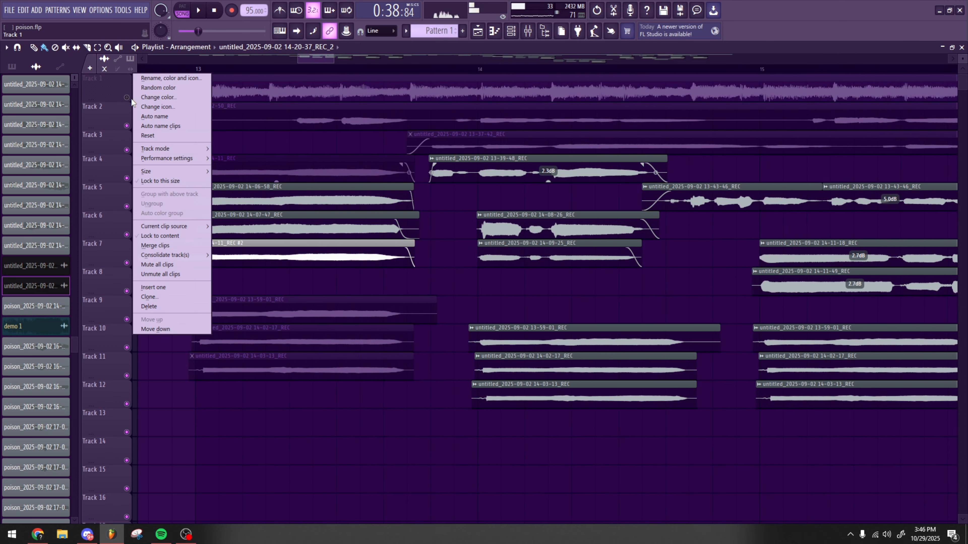
pyautogui.click(131, 99)
# Step: Reopen and reposition the mixer, look over main vocal track 10 and its neighbouring channels, and close the mixer
pyautogui.click(528, 32)
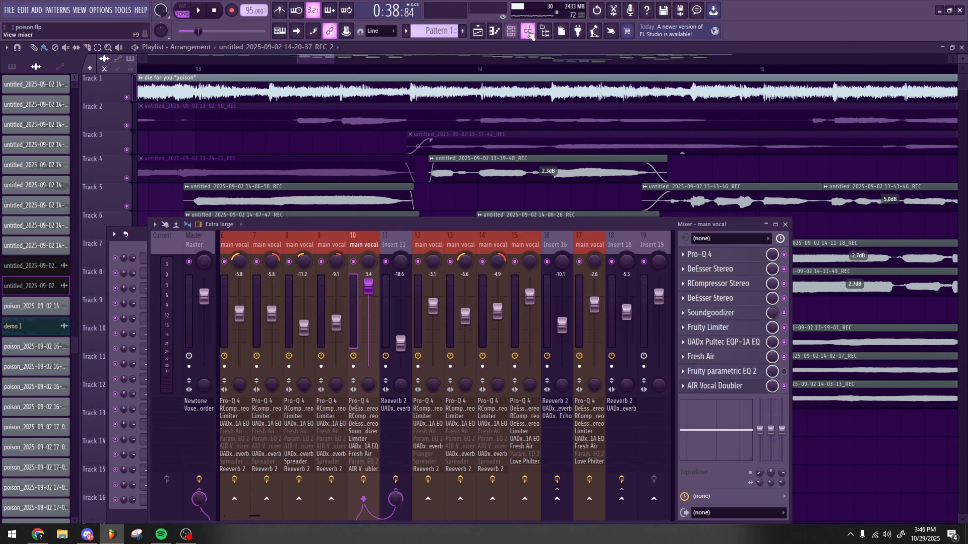
pyautogui.moveTo(640, 224); pyautogui.dragTo(544, 275)
pyautogui.click(705, 235)
pyautogui.moveTo(447, 278); pyautogui.dragTo(522, 164)
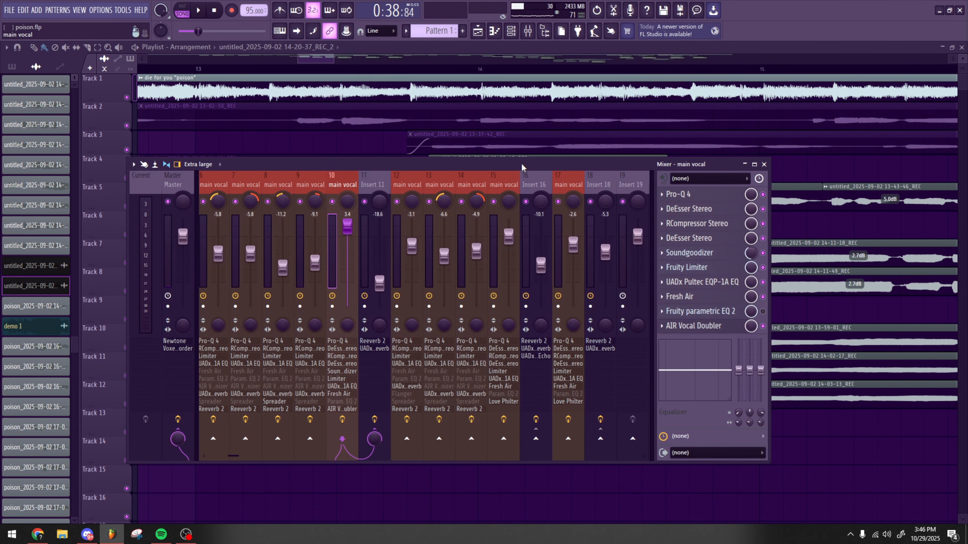
pyautogui.moveTo(234, 455); pyautogui.dragTo(239, 456)
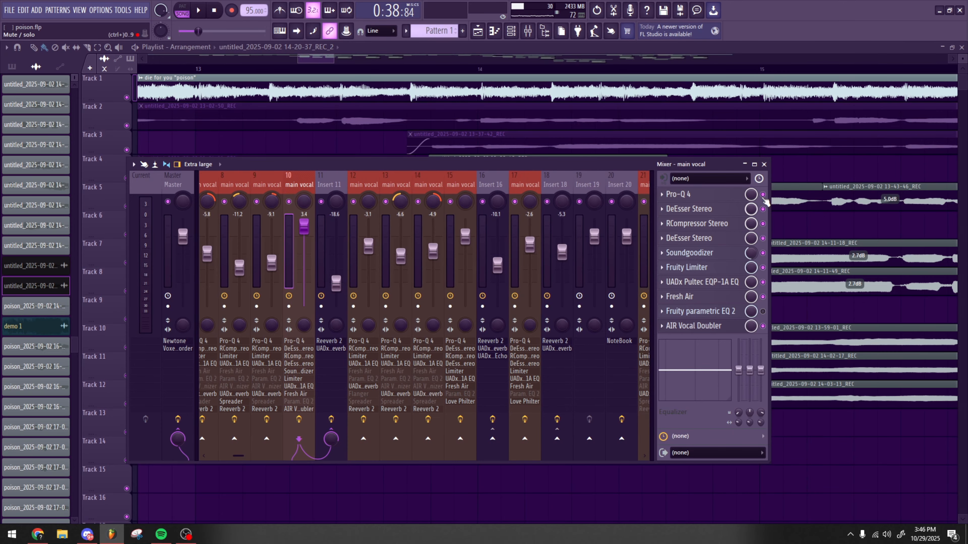
pyautogui.click(764, 164)
# Step: Survey the layered vocal clips across the playlist tracks between bars 12 and 21
pyautogui.keyDown('ctrl'); pyautogui.scroll(-3, 458, 411); pyautogui.keyUp('ctrl')
pyautogui.keyDown('ctrl'); pyautogui.scroll(-8, 460, 414); pyautogui.keyUp('ctrl')
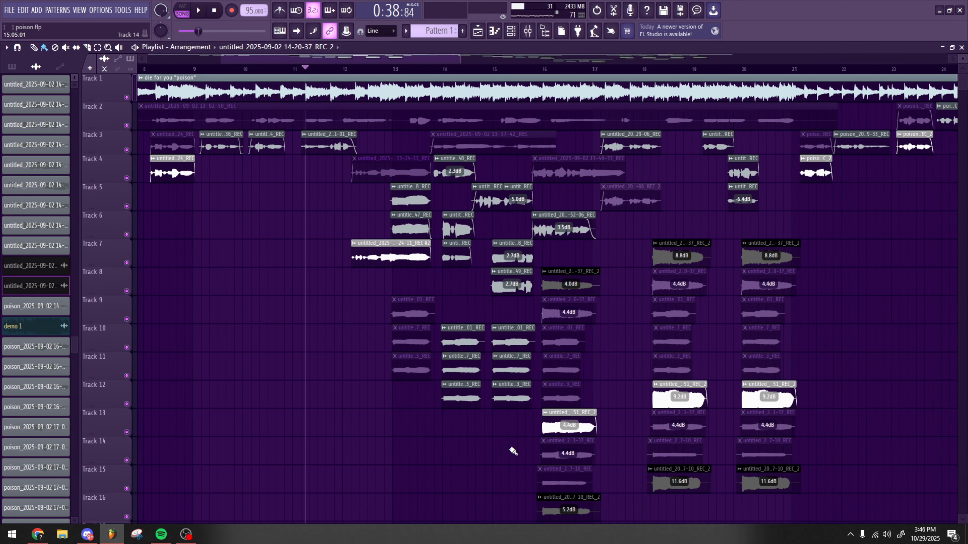
pyautogui.scroll(-4, 445, 330)
pyautogui.keyDown('ctrl'); pyautogui.scroll(5, 443, 371); pyautogui.keyUp('ctrl')
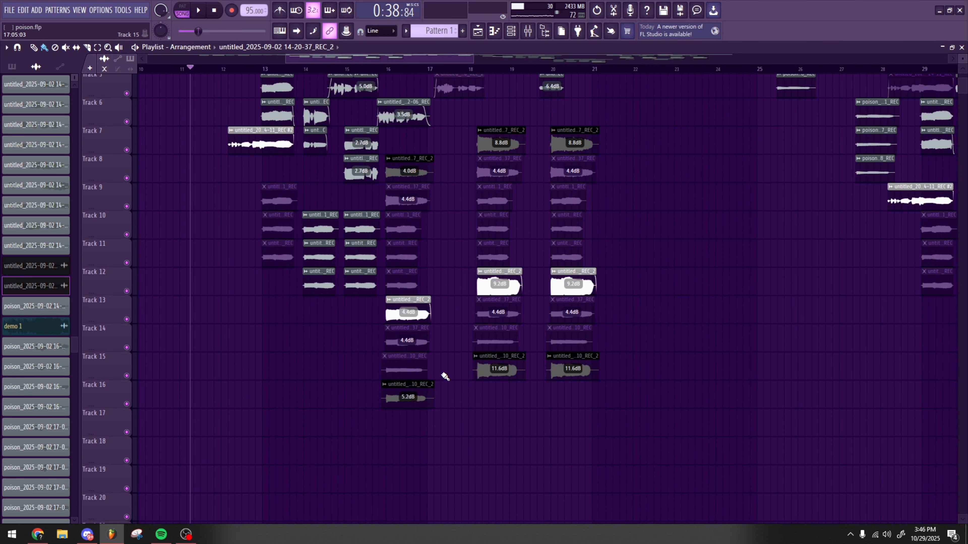
pyautogui.scroll(4, 447, 373)
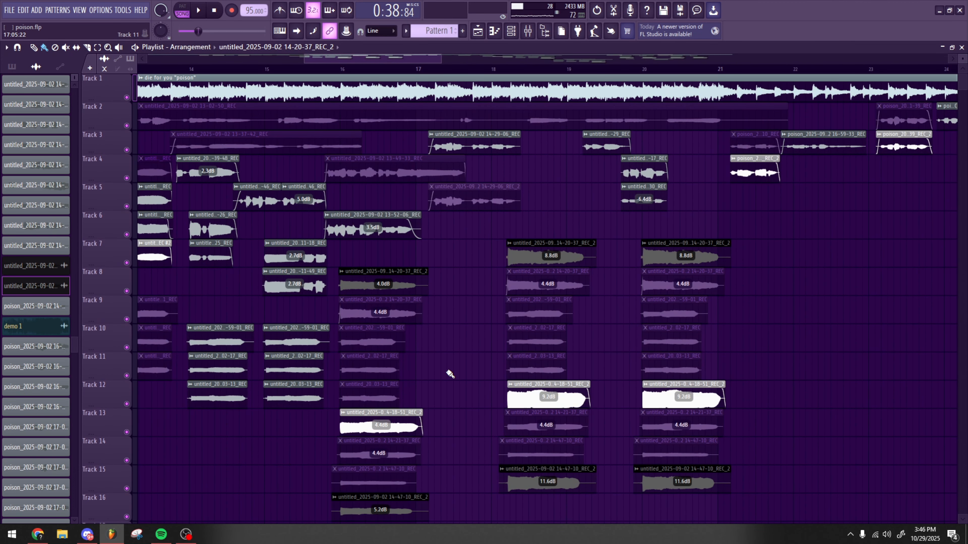
pyautogui.press('F9')
pyautogui.click(764, 164)
pyautogui.keyDown('ctrl'); pyautogui.scroll(-3, 233, 354); pyautogui.keyUp('ctrl')
pyautogui.keyDown('ctrl'); pyautogui.scroll(5, 148, 339); pyautogui.keyUp('ctrl')
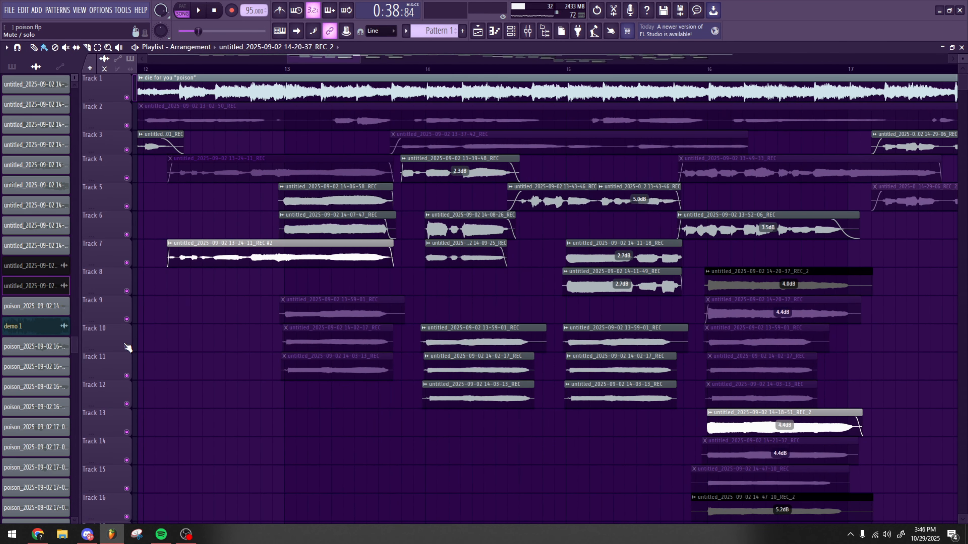
# Step: Solo playlist Tracks 10, 11 and 12 together
pyautogui.rightClick(126, 347)
pyautogui.rightClick(126, 376)
pyautogui.click(127, 404)
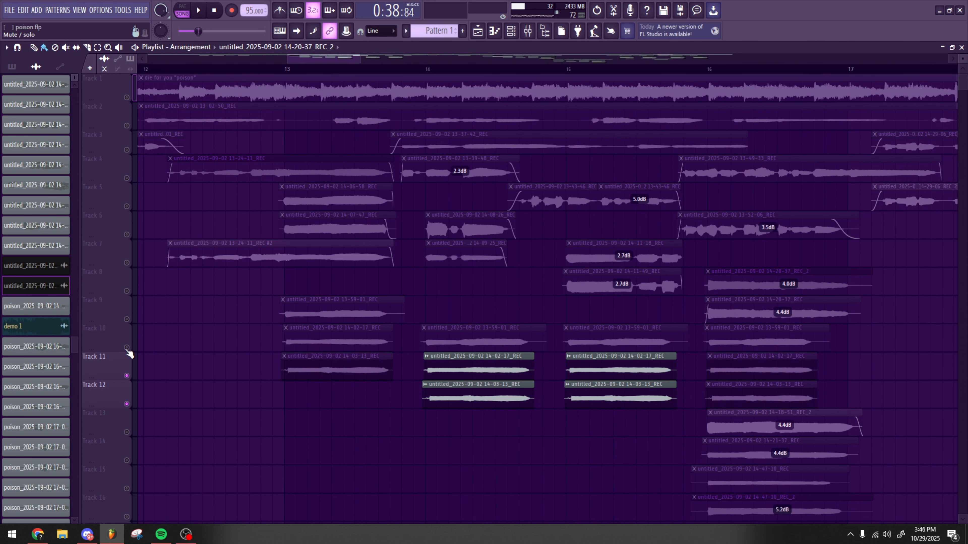
pyautogui.click(126, 347)
# Step: Compare the effect slots of main vocal mixer tracks 12 and 5, and inspect track 5's Pro-Q 4 curve
pyautogui.click(527, 30)
pyautogui.click(333, 185)
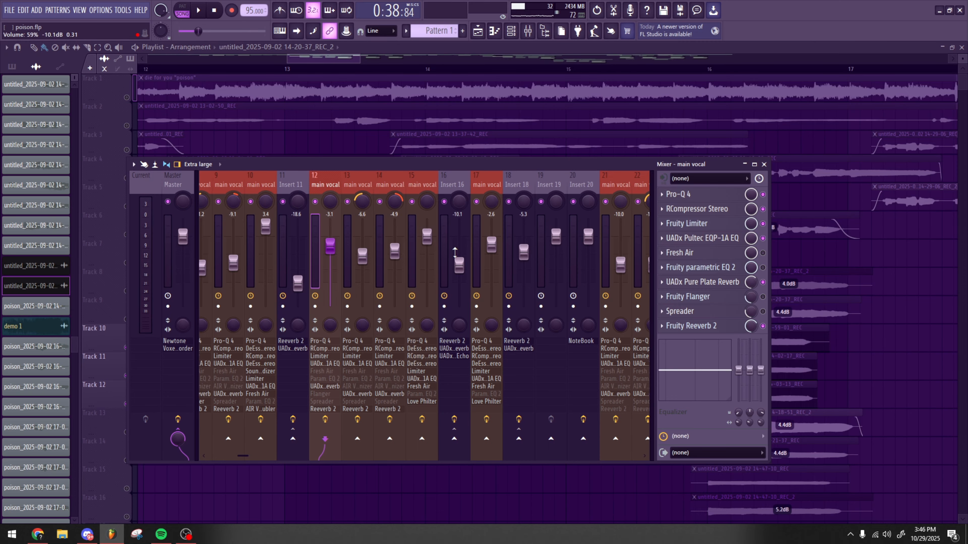
pyautogui.moveTo(239, 456); pyautogui.dragTo(220, 456)
pyautogui.click(265, 177)
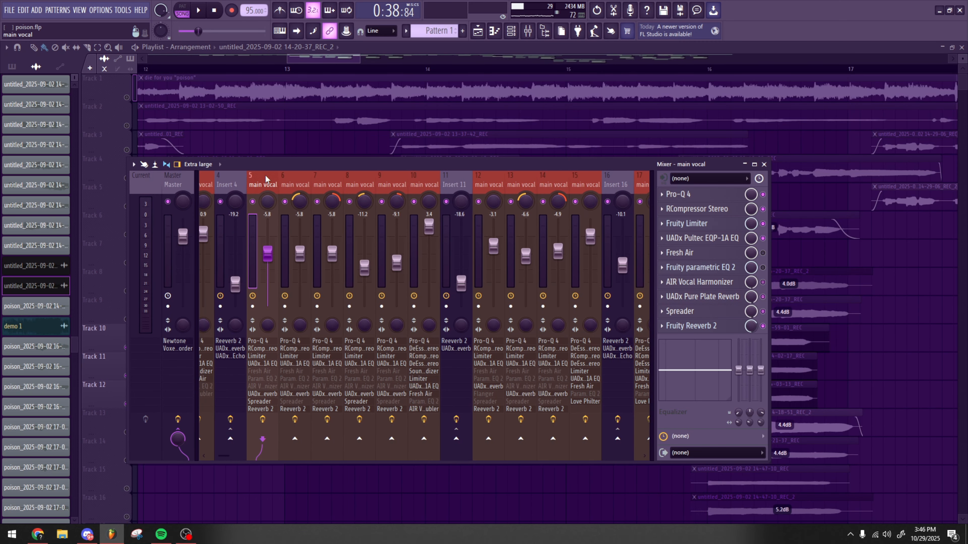
pyautogui.click(678, 194)
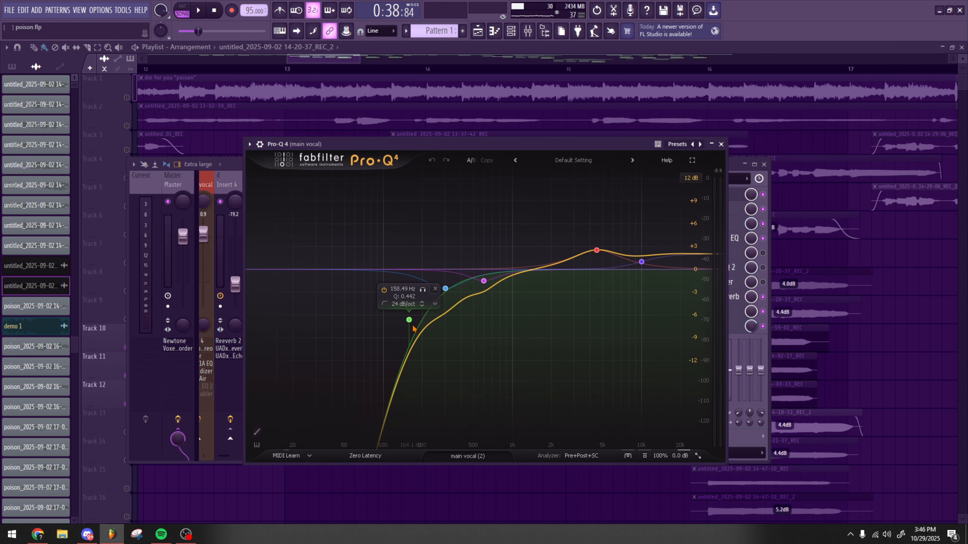
pyautogui.click(721, 145)
pyautogui.click(763, 165)
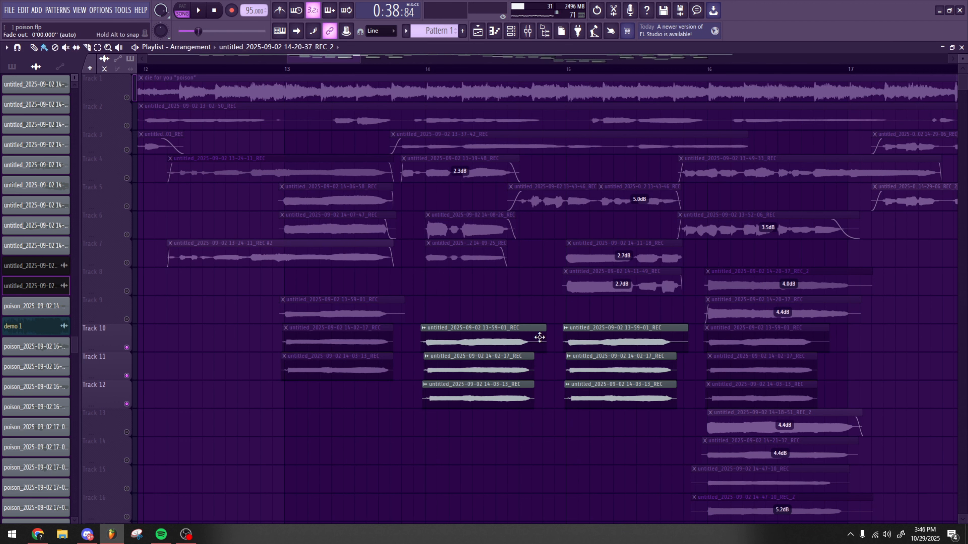
# Step: Play the soloed vocal clips on playlist Tracks 10, 11 and 12 from bar 14
pyautogui.scroll(-1, 538, 337)
pyautogui.scroll(1, 468, 421)
pyautogui.press('space')
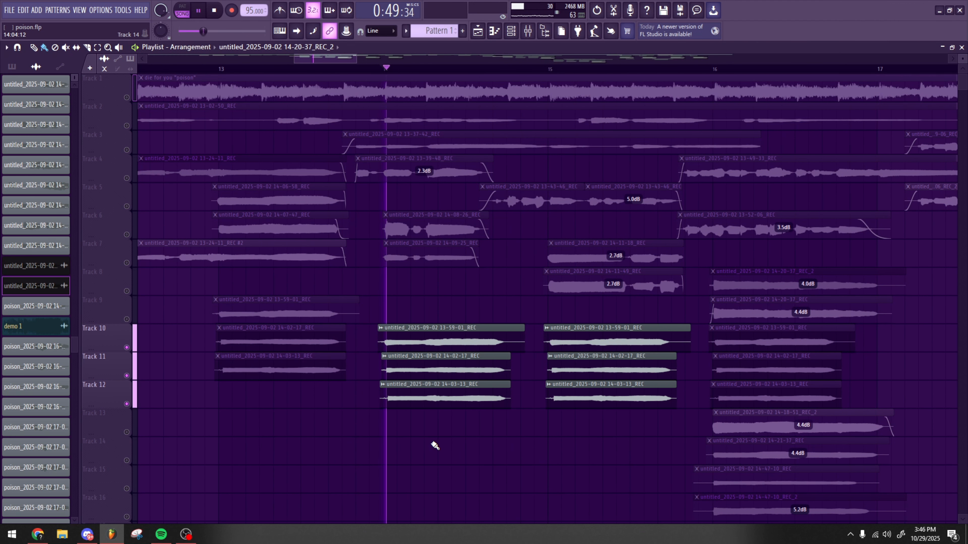
pyautogui.scroll(-2, 432, 443)
pyautogui.scroll(2, 457, 447)
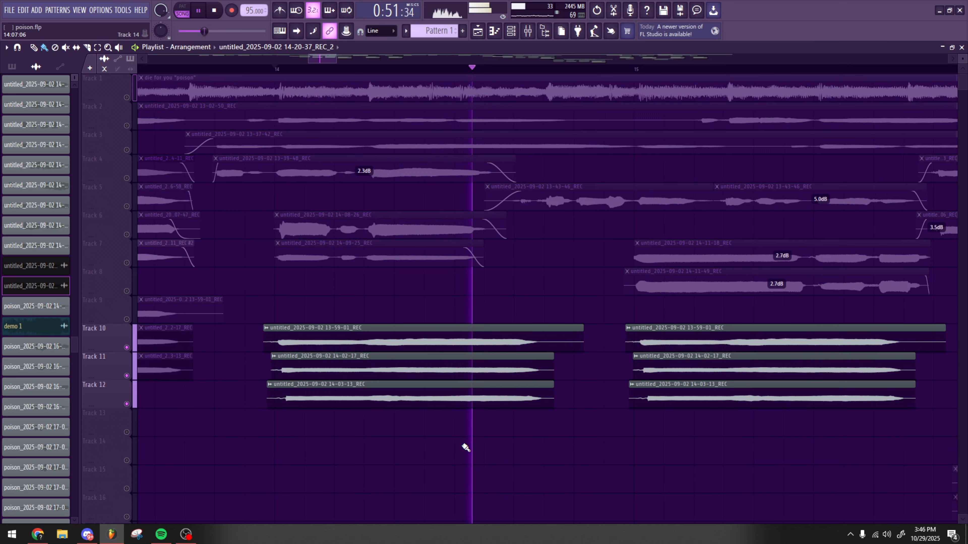
pyautogui.scroll(-4, 473, 450)
pyautogui.press('space')
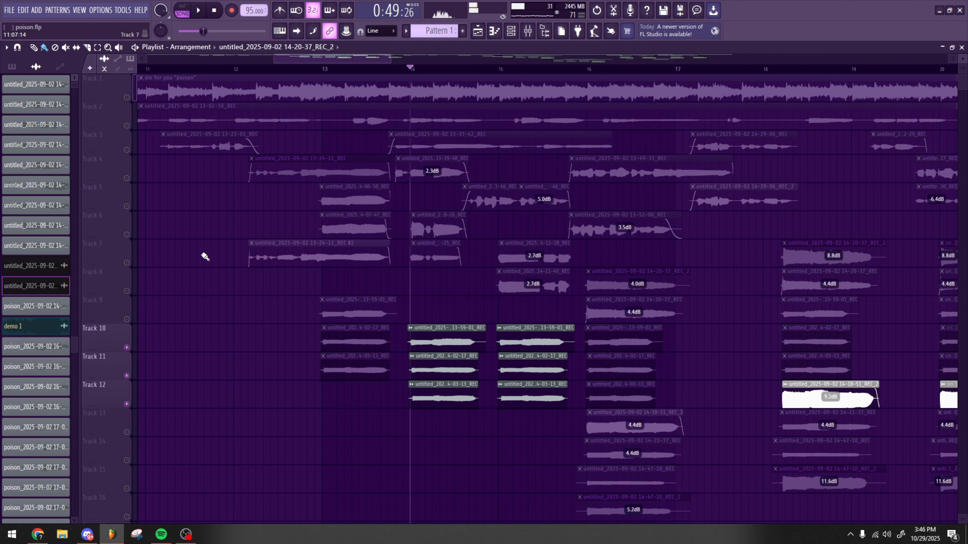
# Step: Unsolo Tracks 10, 11 and 12 so all playlist tracks are enabled again
pyautogui.rightClick(128, 150)
pyautogui.scroll(4, 484, 411)
pyautogui.scroll(-3, 511, 413)
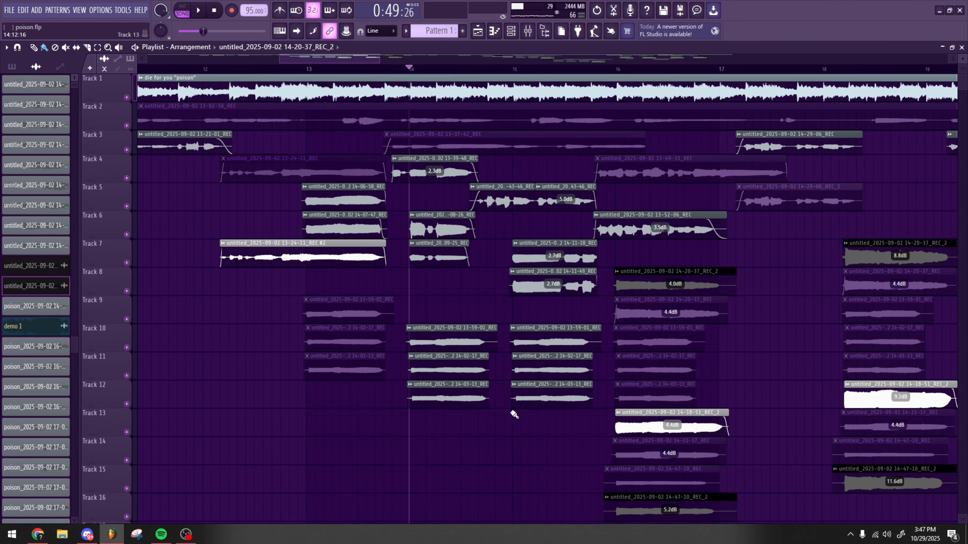
# Step: Play the full mix of beat and layered vocals from just before bar 14 to bar 16
pyautogui.scroll(2, 513, 414)
pyautogui.click(309, 71)
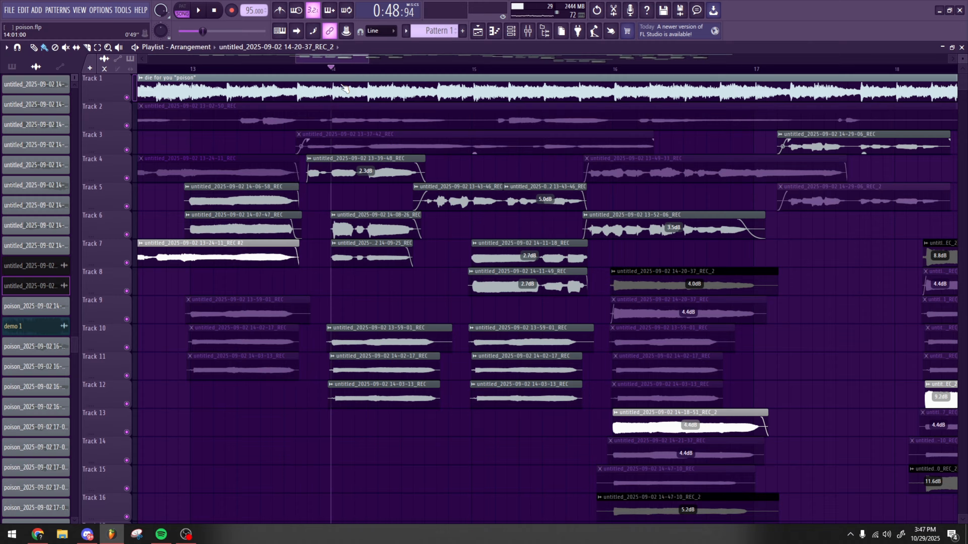
pyautogui.press('space')
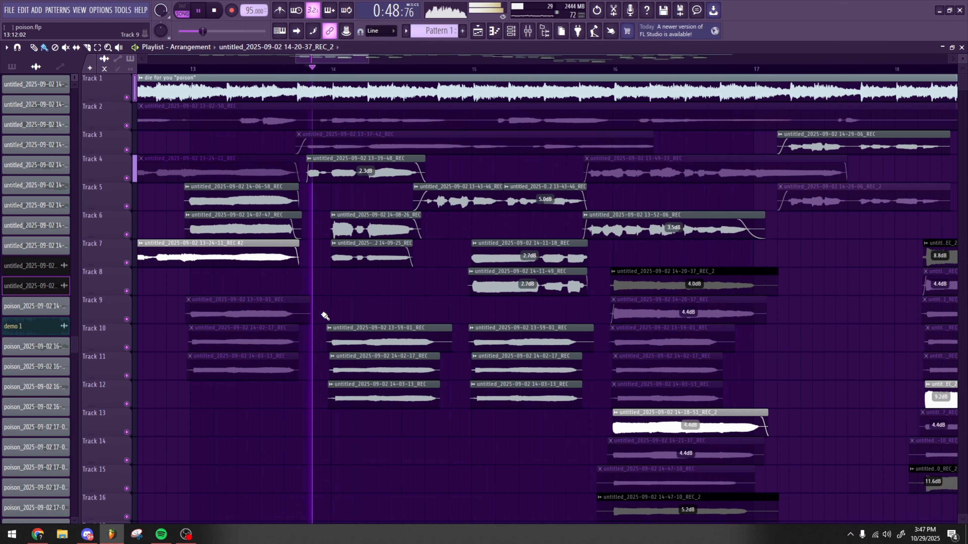
pyautogui.scroll(2, 330, 320)
pyautogui.scroll(2, 438, 331)
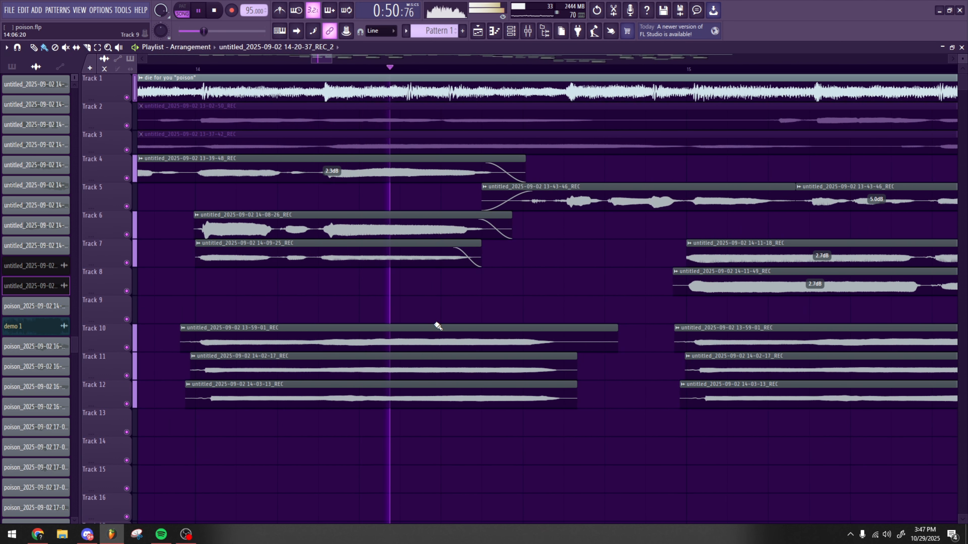
pyautogui.scroll(-3, 436, 327)
pyautogui.scroll(4, 464, 314)
pyautogui.scroll(-4, 456, 307)
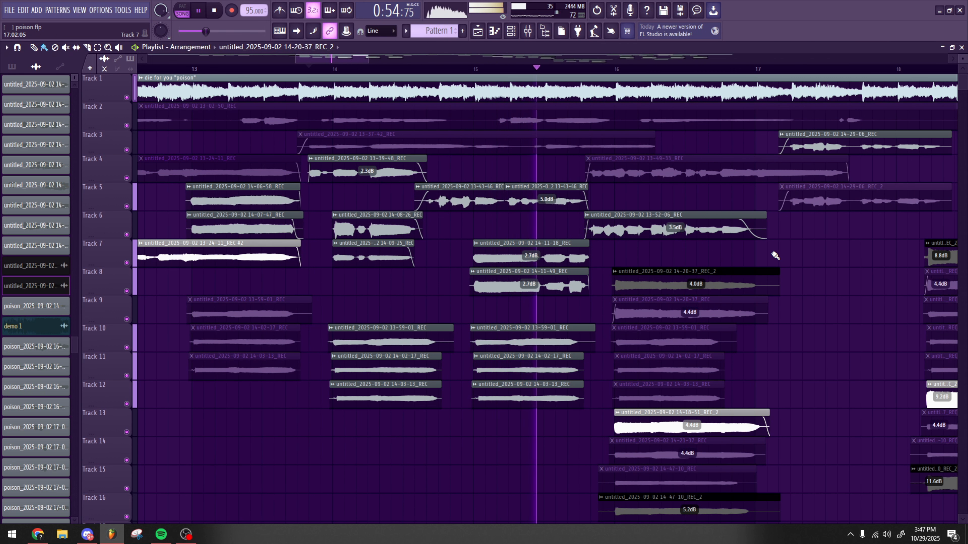
pyautogui.scroll(-2, 592, 258)
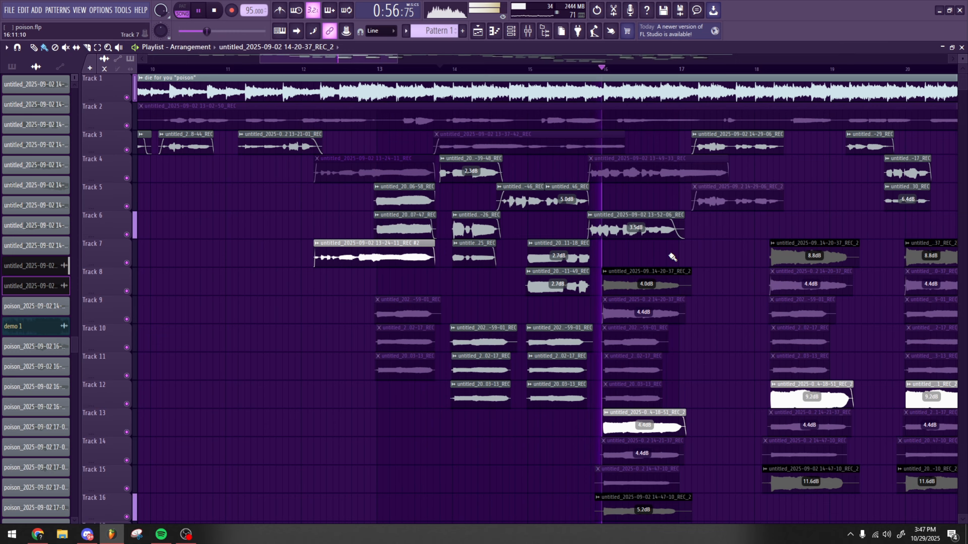
pyautogui.press('space')
# Step: Check the effect slots of main vocal mixer track 3 and close the mixer
pyautogui.scroll(4, 644, 255)
pyautogui.scroll(-4, 319, 318)
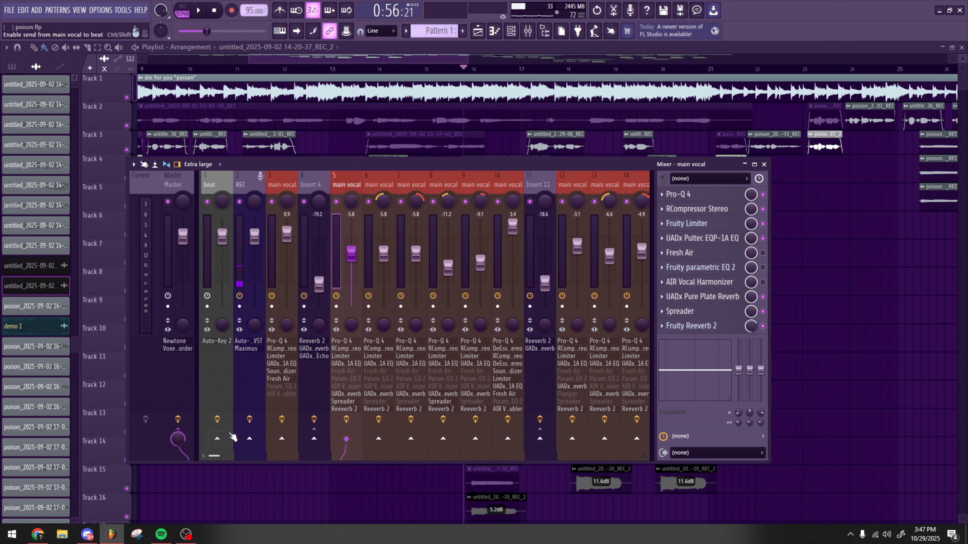
pyautogui.click(283, 184)
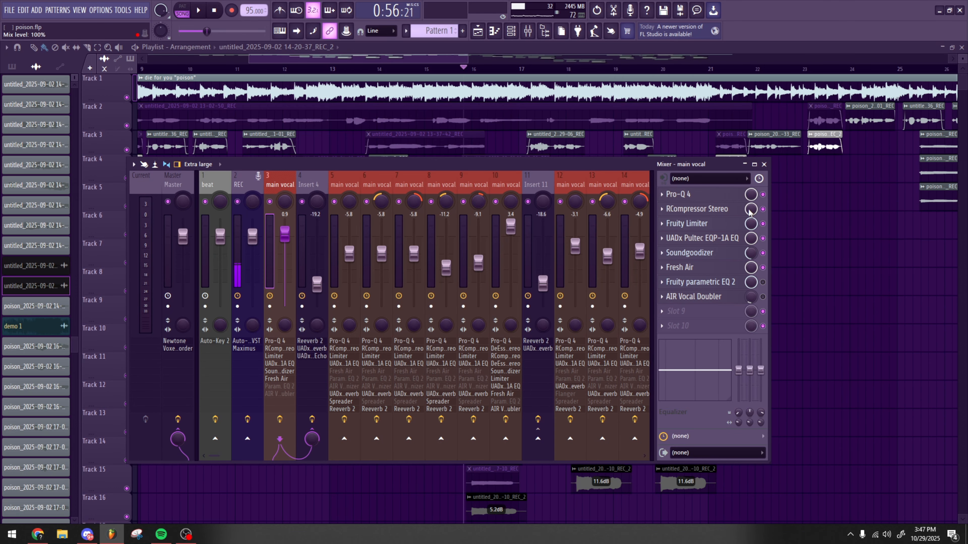
pyautogui.click(764, 165)
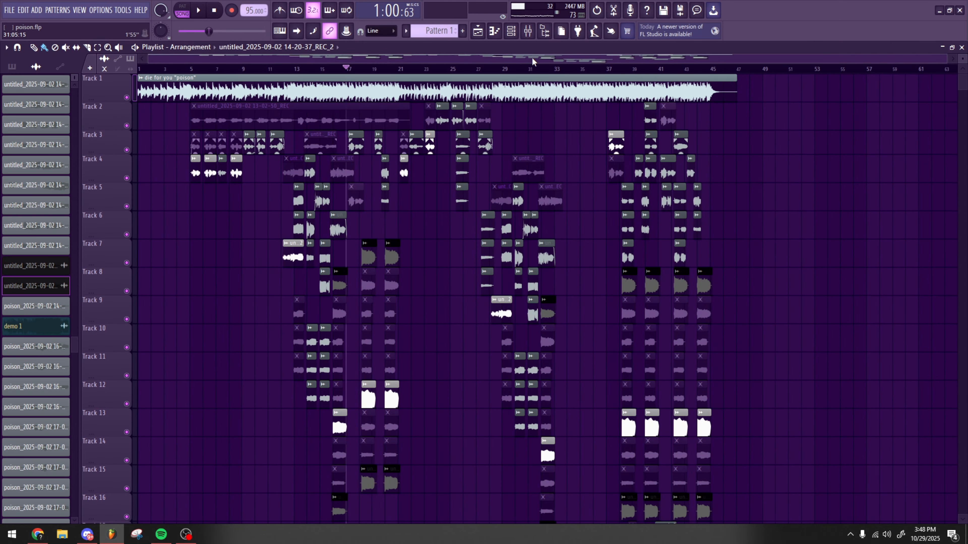
# Step: Reopen the mixer, return to its first channels, look at main vocal track 3 again, and close the mixer
pyautogui.press('F9')
pyautogui.moveTo(231, 456); pyautogui.dragTo(209, 444)
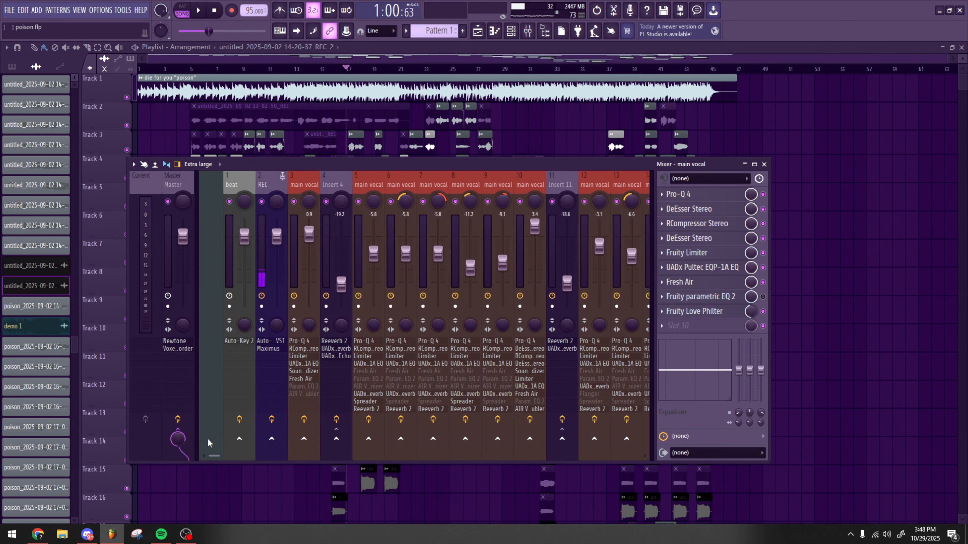
pyautogui.click(282, 178)
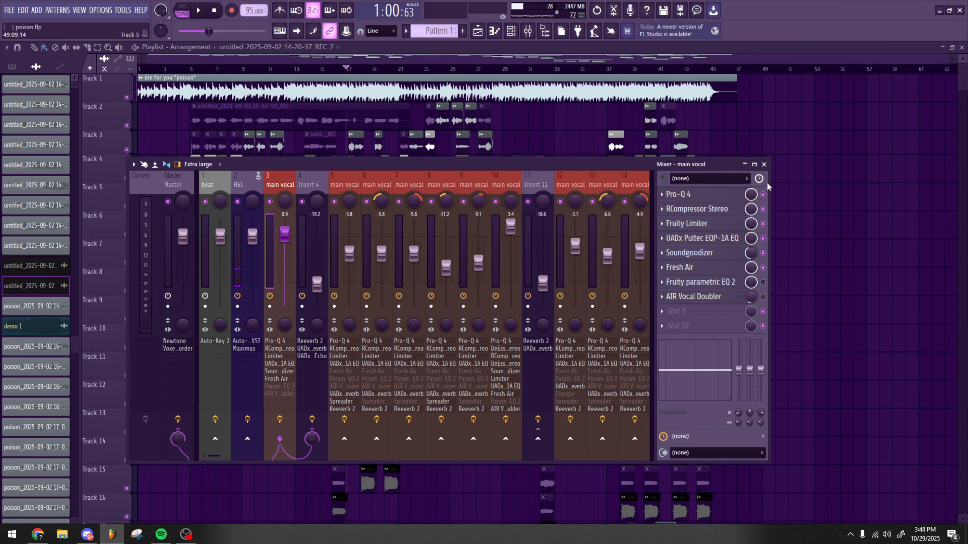
pyautogui.click(763, 165)
# Step: Look over the main vocal channels in the mixer once more and close it
pyautogui.scroll(3, 421, 331)
pyautogui.scroll(-3, 261, 346)
pyautogui.scroll(4, 285, 347)
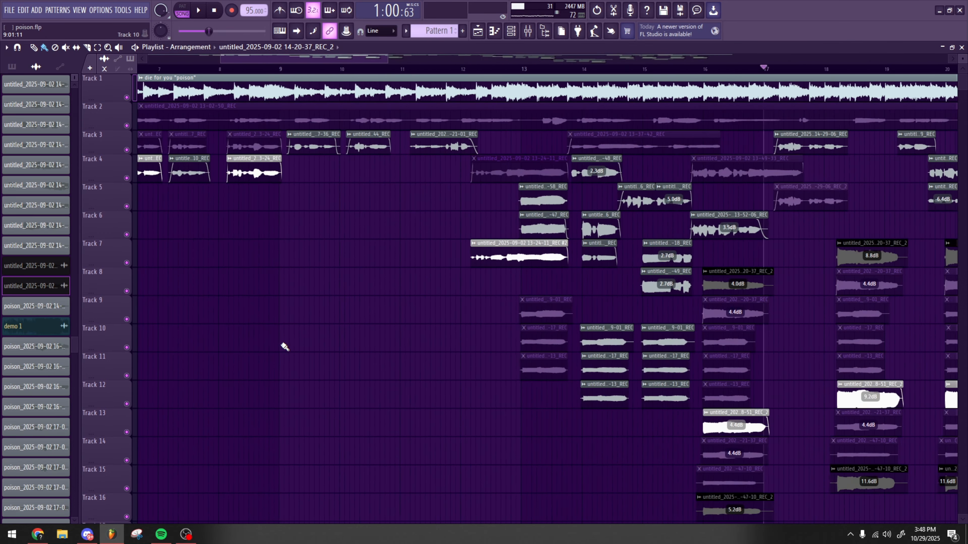
pyautogui.scroll(-4, 285, 347)
pyautogui.press('F9')
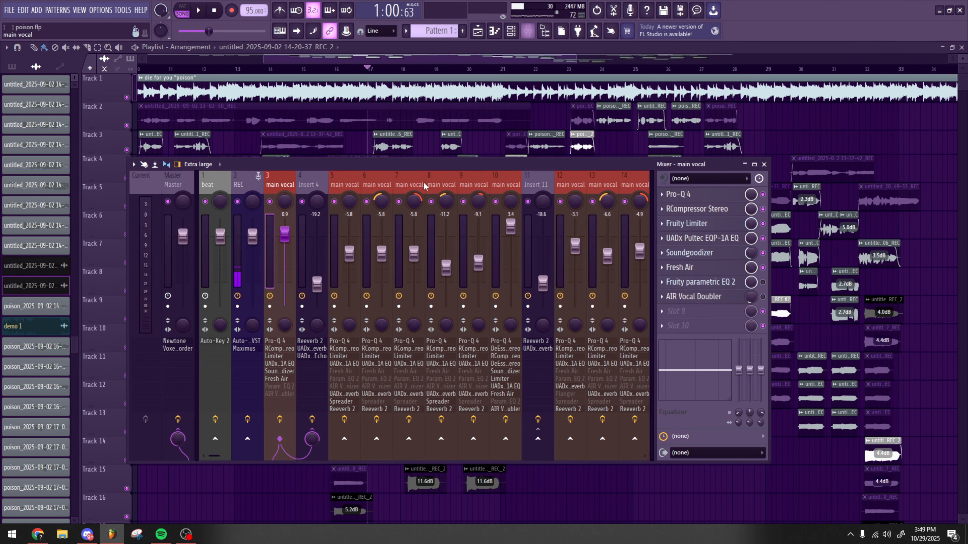
pyautogui.click(763, 165)
# Step: Survey the vocal layers across the whole playlist arrangement, from the first verse to the last chorus
pyautogui.scroll(-4, 637, 281)
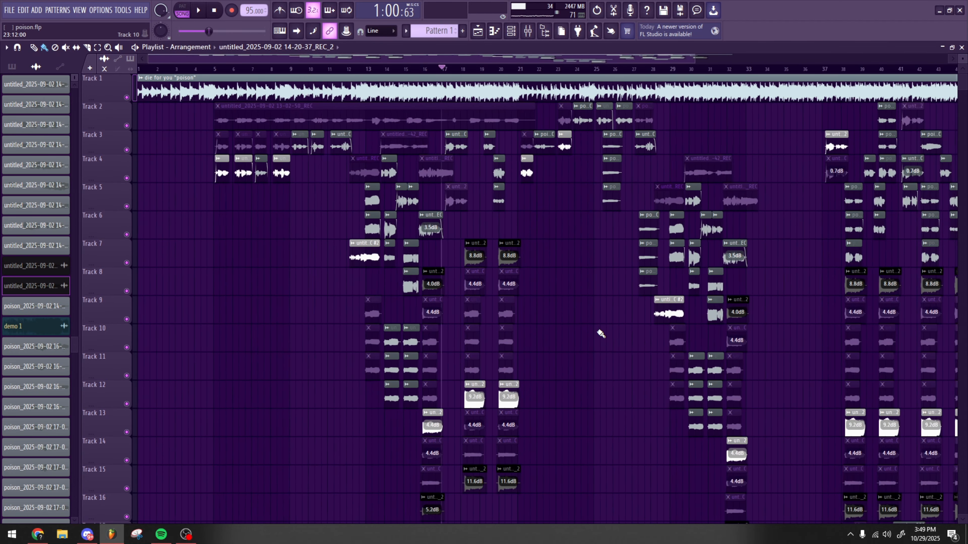
pyautogui.scroll(-1, 511, 336)
pyautogui.scroll(-4, 510, 336)
pyautogui.scroll(5, 515, 355)
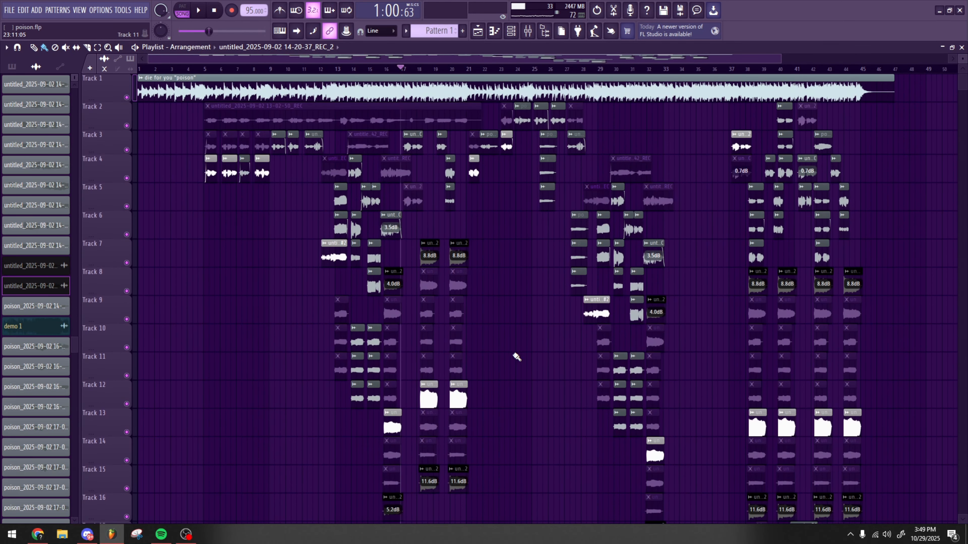
pyautogui.scroll(5, 516, 357)
pyautogui.scroll(-4, 517, 358)
pyautogui.scroll(-2, 516, 357)
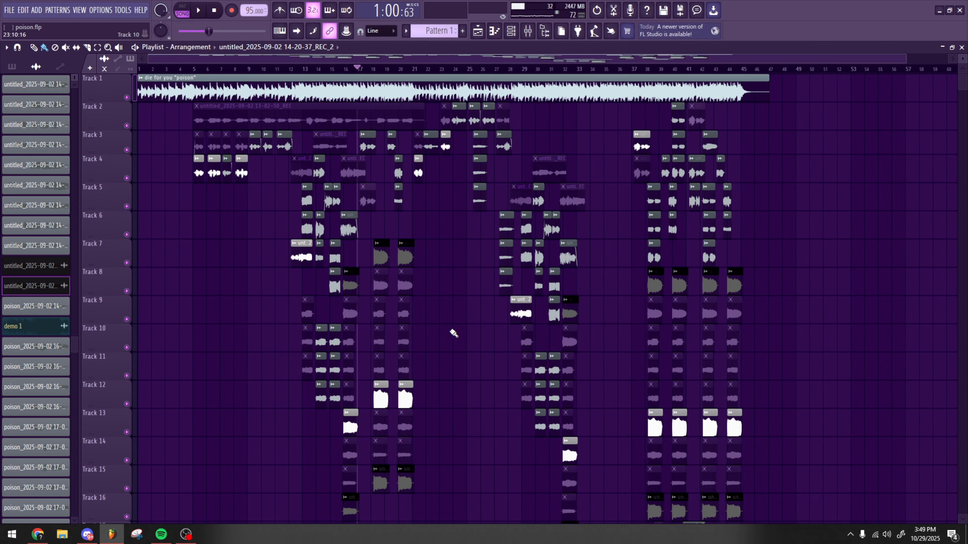
pyautogui.scroll(-1, 399, 317)
pyautogui.scroll(-5, 431, 339)
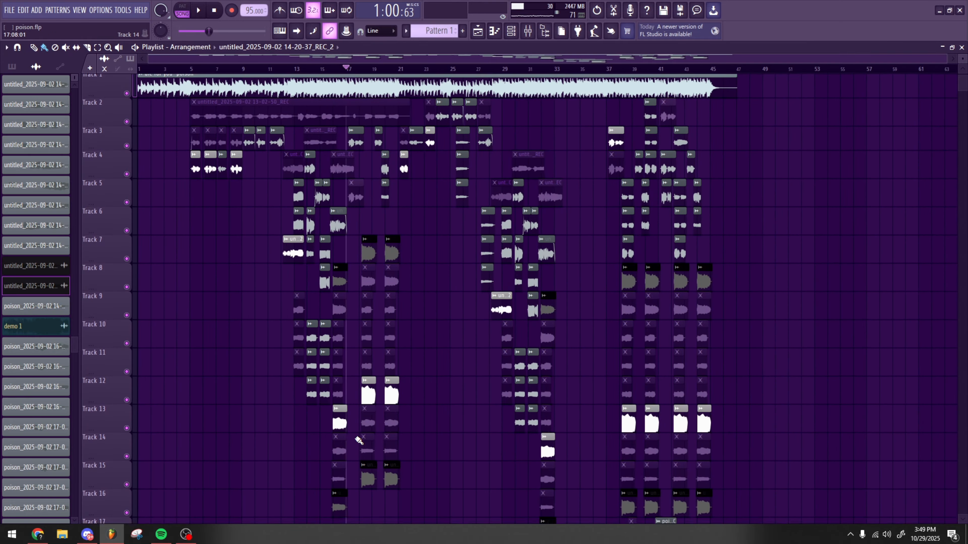
pyautogui.scroll(5, 497, 428)
pyautogui.scroll(2, 259, 373)
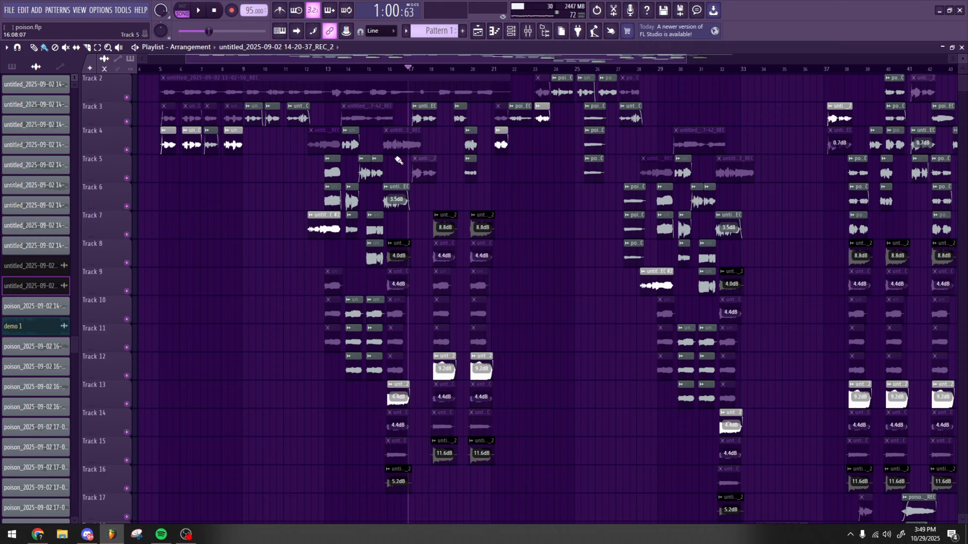
pyautogui.scroll(4, 414, 174)
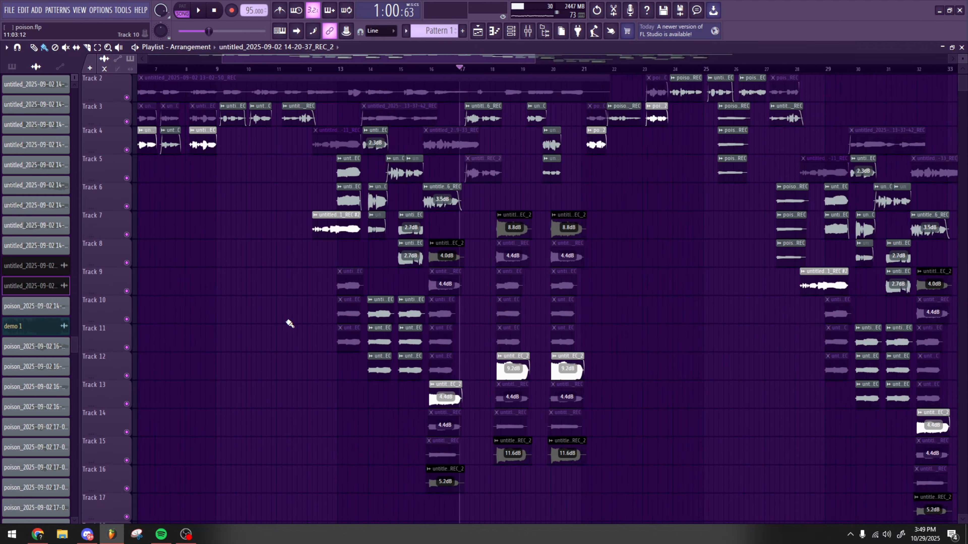
# Step: Reopen and reposition the mixer for a brief look at the vocal channels, and close it
pyautogui.click(528, 31)
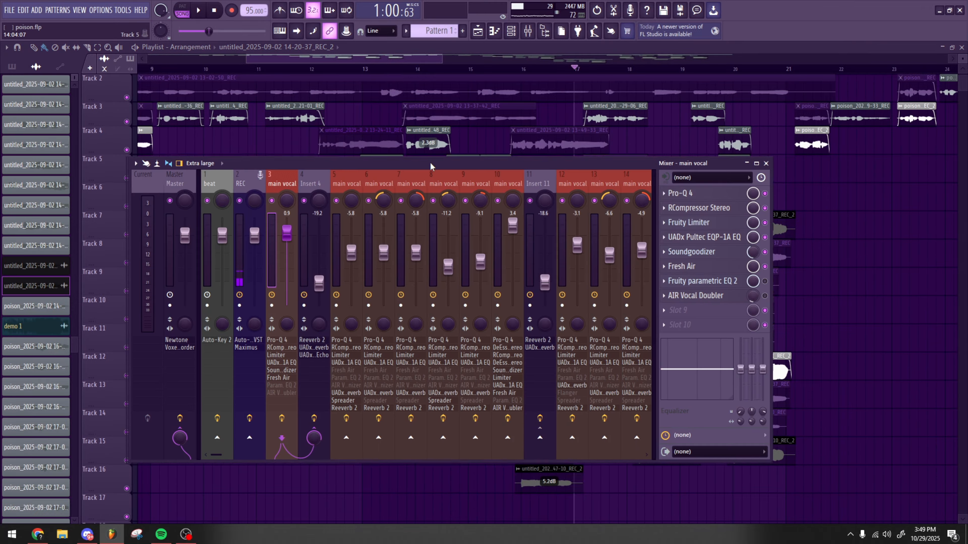
pyautogui.moveTo(429, 164); pyautogui.dragTo(463, 140)
pyautogui.click(799, 139)
# Step: Move the song position to just before bar 9 in the playlist timeline
pyautogui.scroll(-3, 339, 317)
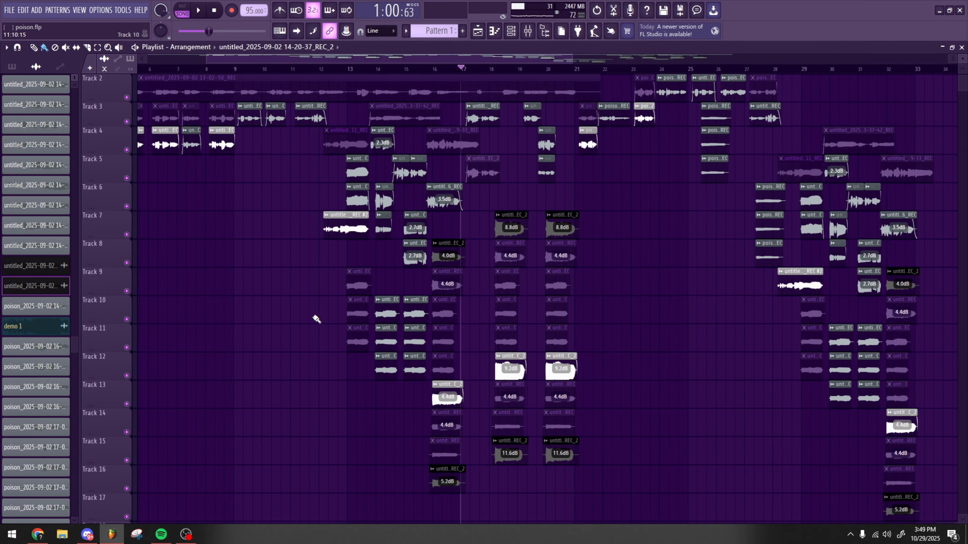
pyautogui.scroll(3, 458, 312)
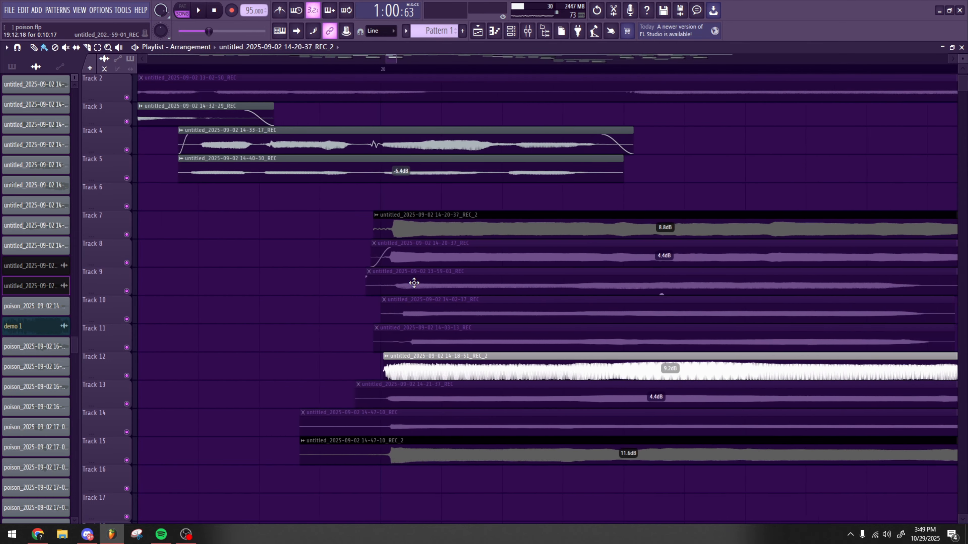
pyautogui.scroll(-4, 376, 259)
pyautogui.scroll(1, 198, 287)
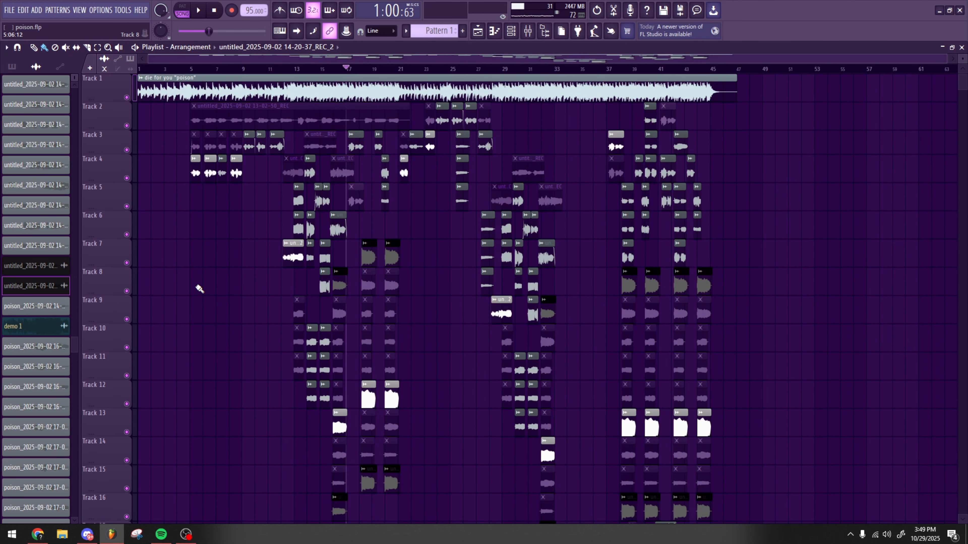
pyautogui.scroll(4, 170, 281)
pyautogui.moveTo(229, 71)
pyautogui.mouseDown()
pyautogui.moveTo(458, 71)
pyautogui.moveTo(405, 71)
pyautogui.mouseUp()
pyautogui.scroll(3, 395, 231)
pyautogui.scroll(-5, 385, 240)
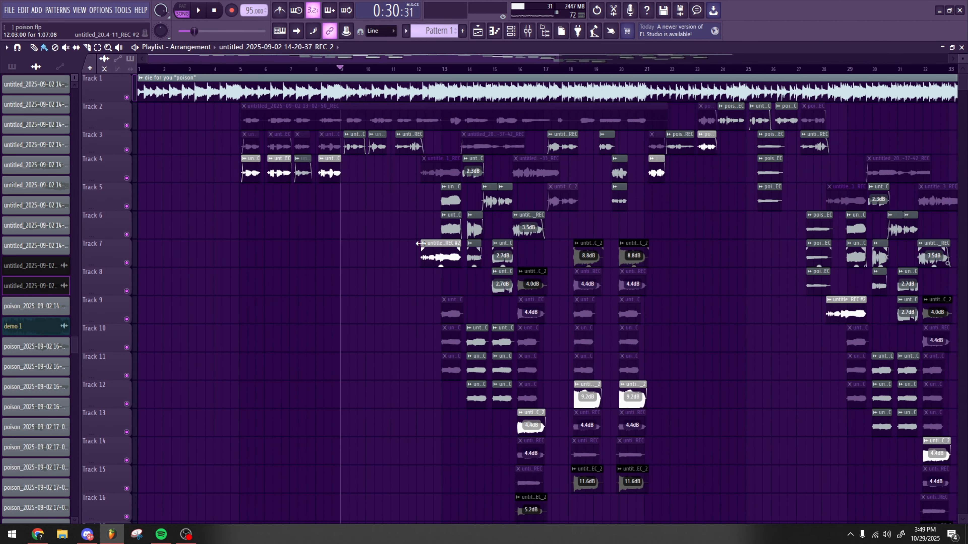
# Step: Play the finished song from bar 9 through the layered vocal section past bar 17
pyautogui.scroll(2, 381, 245)
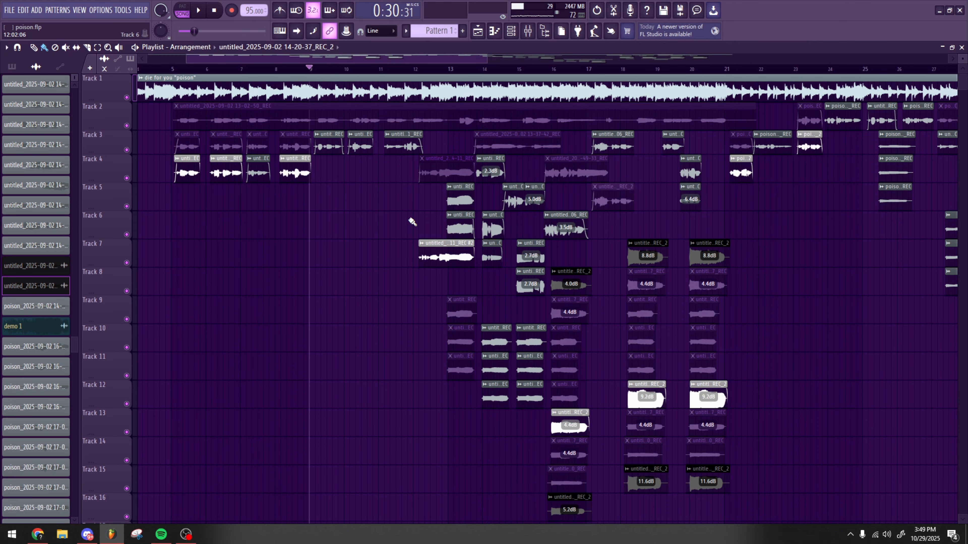
pyautogui.scroll(-2, 389, 241)
pyautogui.scroll(1, 345, 266)
pyautogui.scroll(-1, 354, 271)
pyautogui.scroll(-1, 480, 346)
pyautogui.scroll(1, 525, 375)
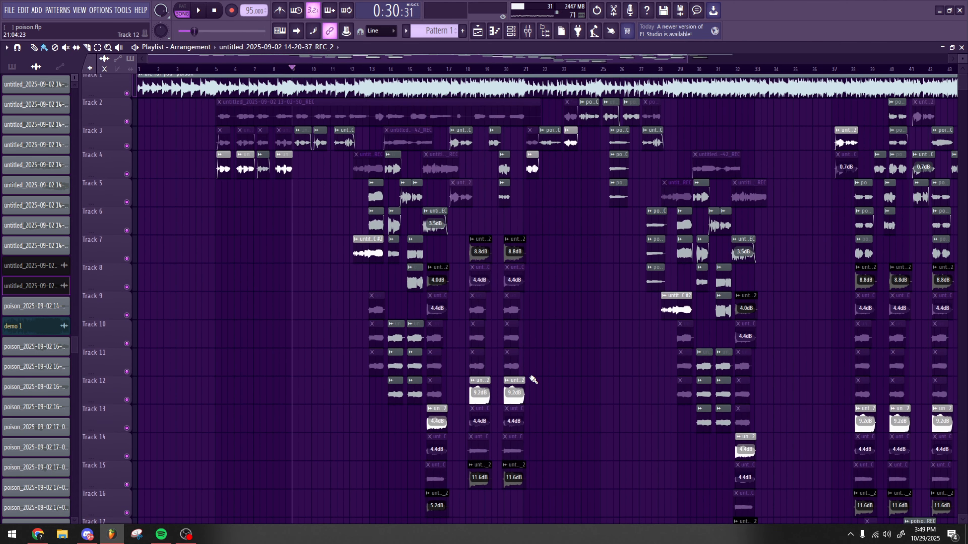
pyautogui.scroll(3, 227, 249)
pyautogui.press('space')
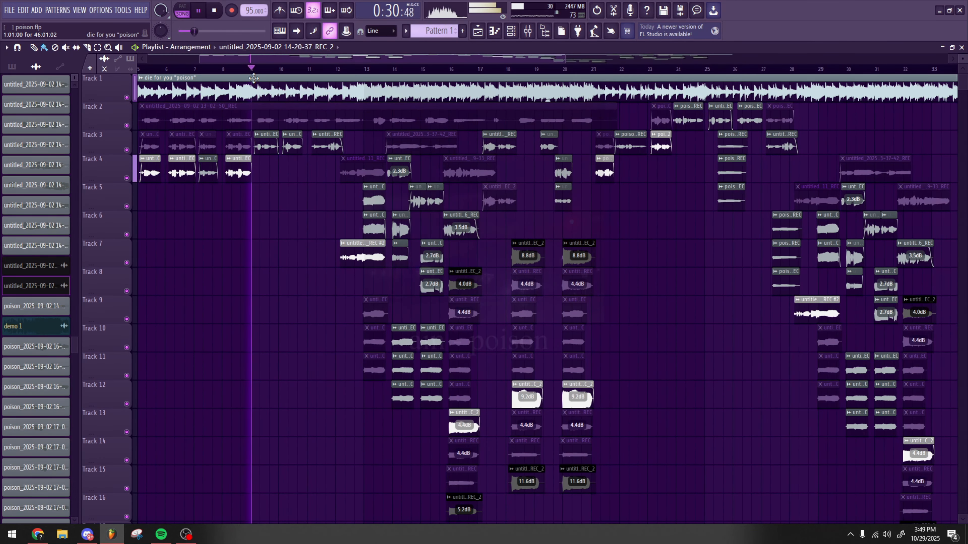
pyautogui.scroll(4, 271, 281)
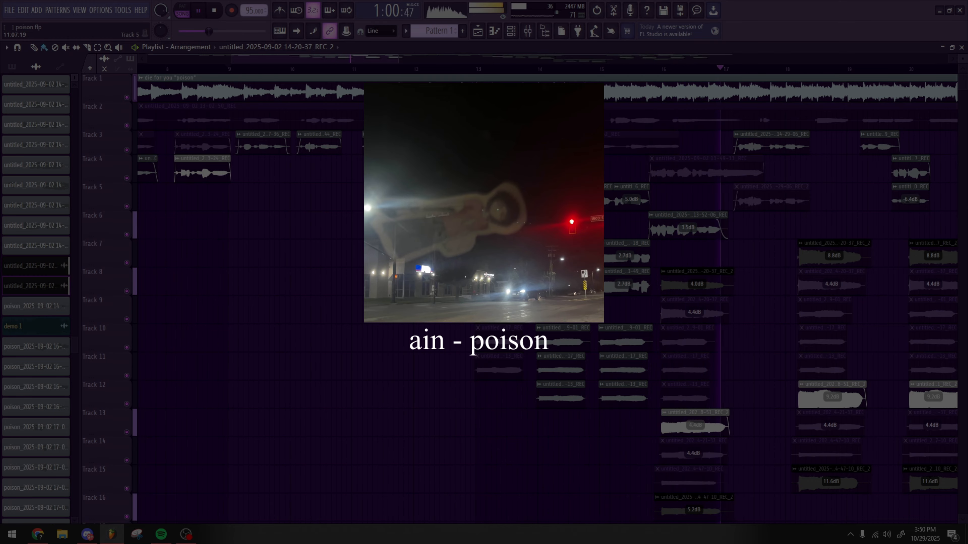
pyautogui.scroll(-2, 382, 198)
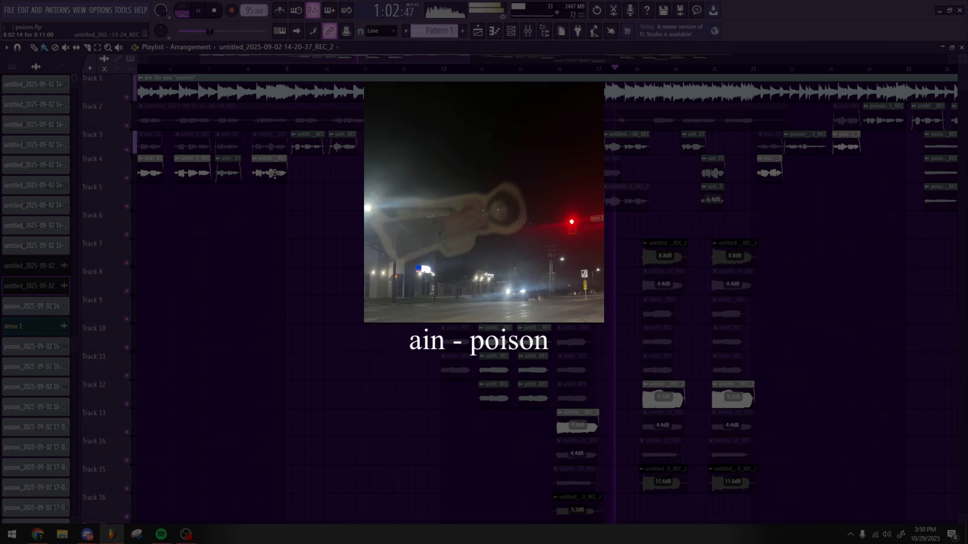